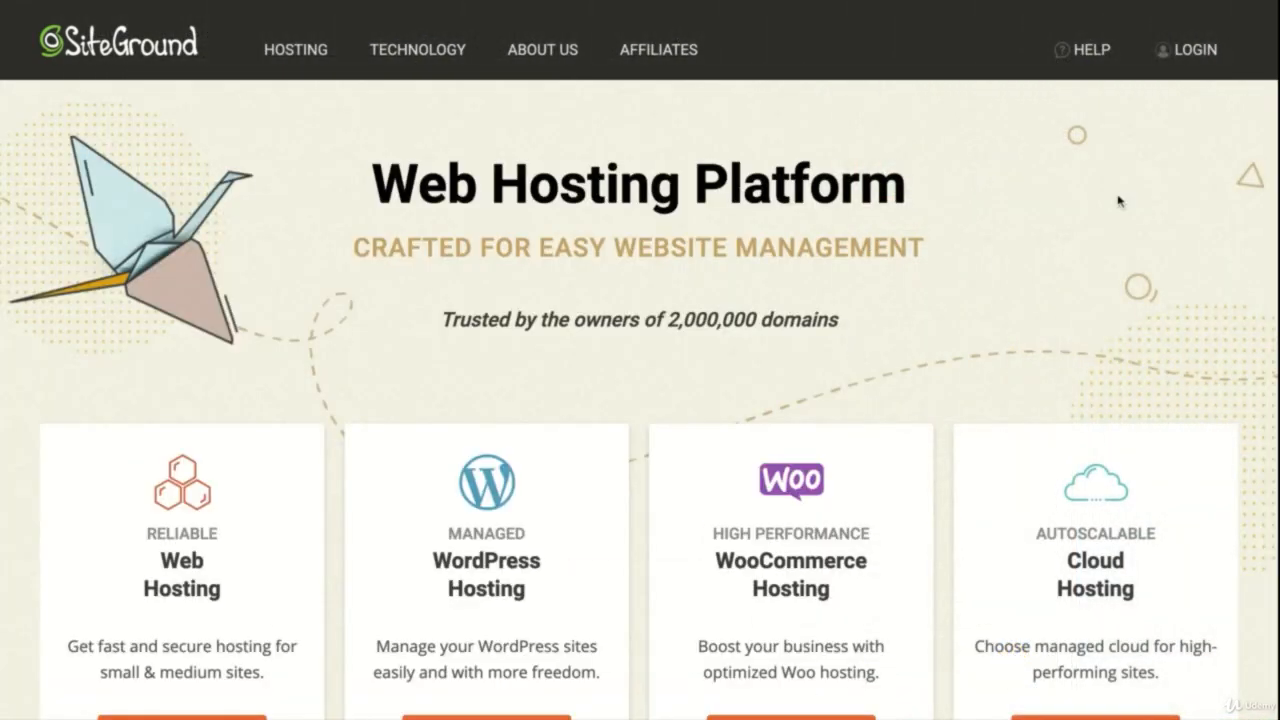
Log in to the SiteGround customer area and open the page for managing the hosting accounts
left_click(1192, 49)
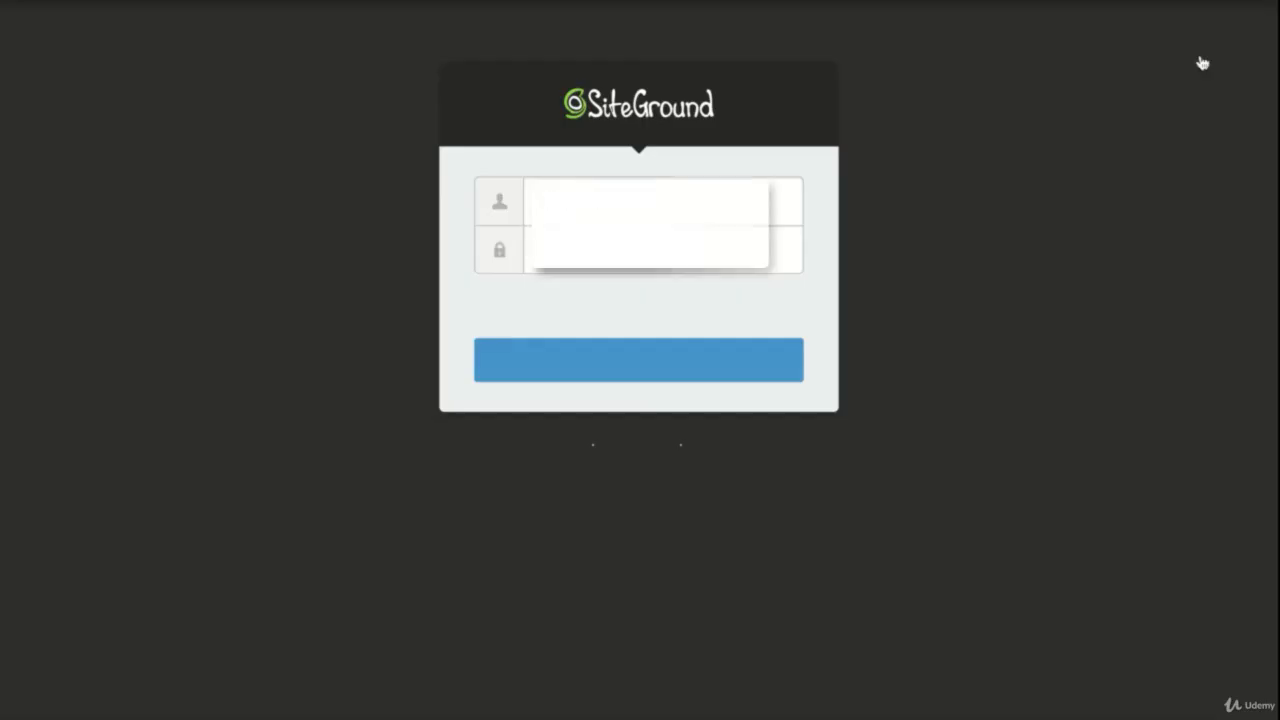
left_click(689, 382)
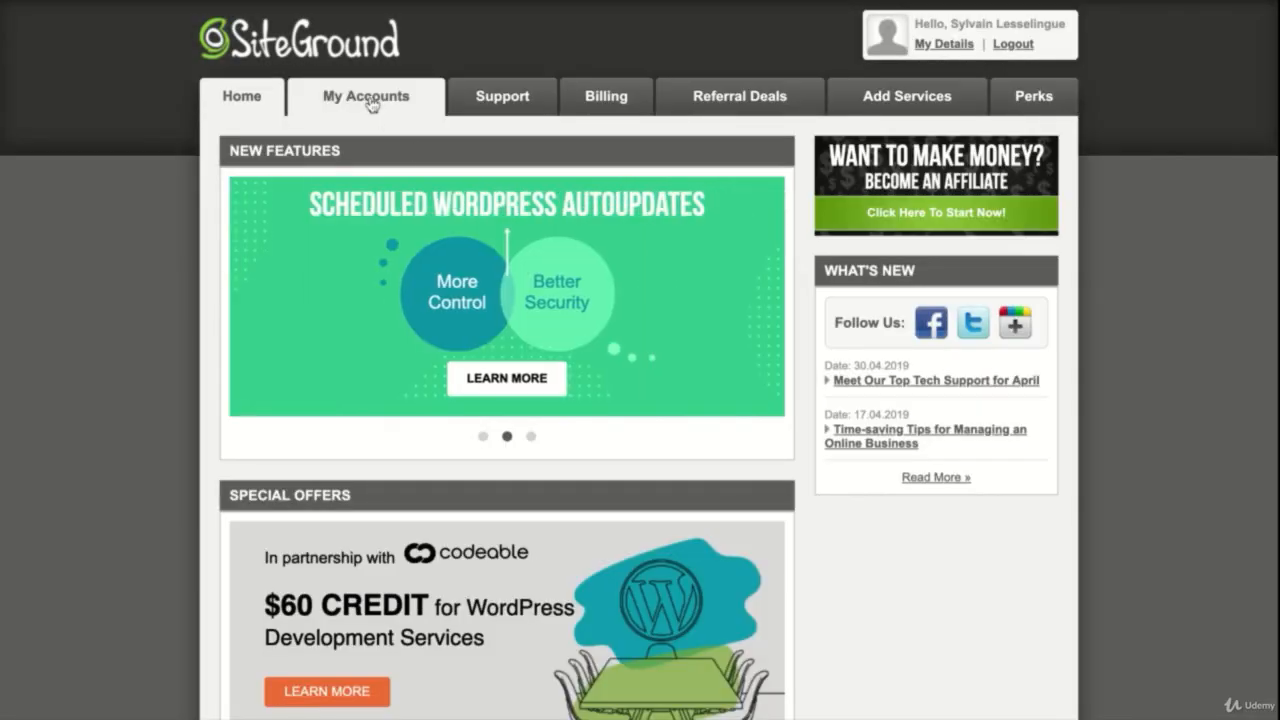
left_click(367, 104)
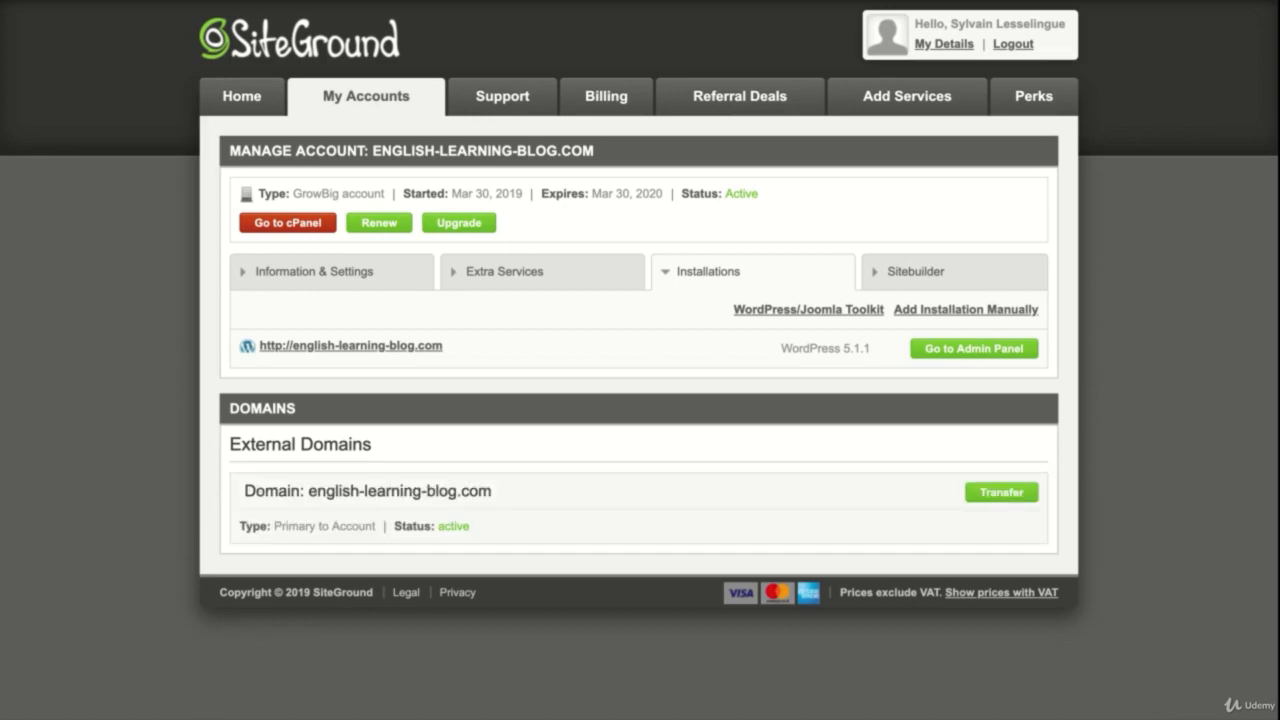
Turn off secure cPanel access and open cPanel for the english-learning-blog.com account
left_click(310, 223)
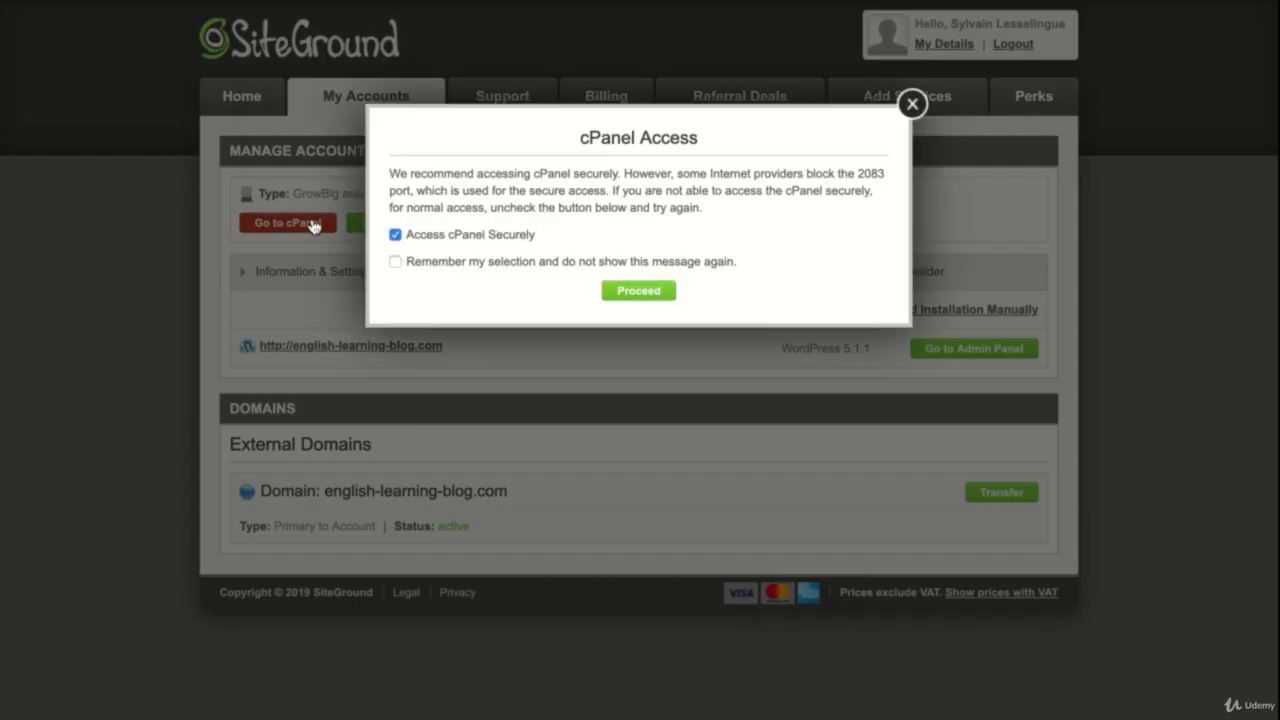
left_click(395, 234)
left_click(625, 302)
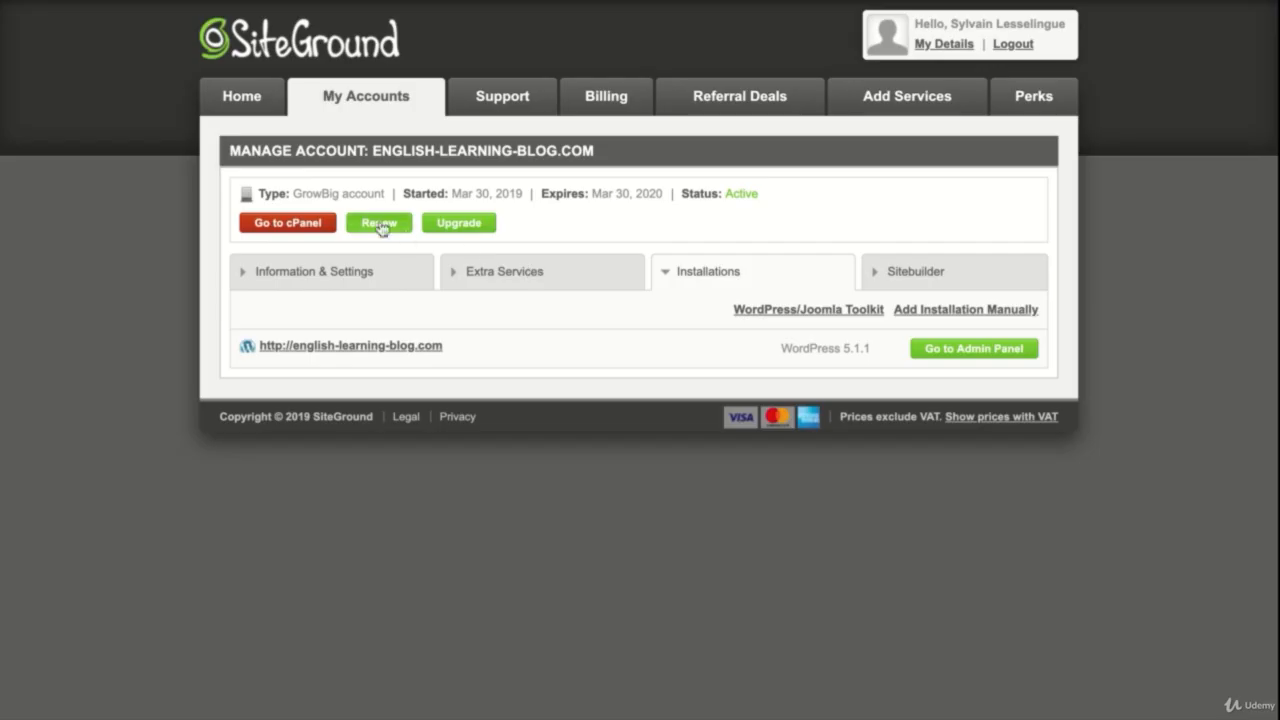
left_click(303, 227)
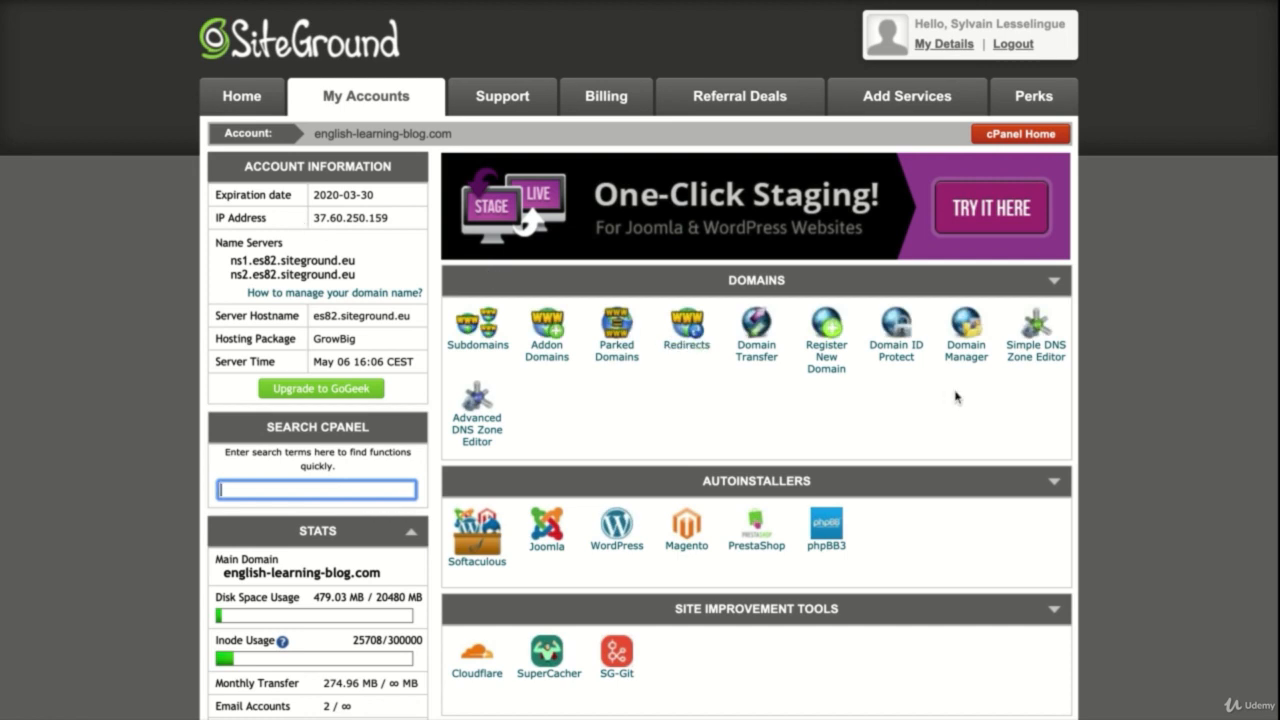
Look through the cPanel for the autoinstallers and the WordPress tools
scroll(955, 397, "down", 5)
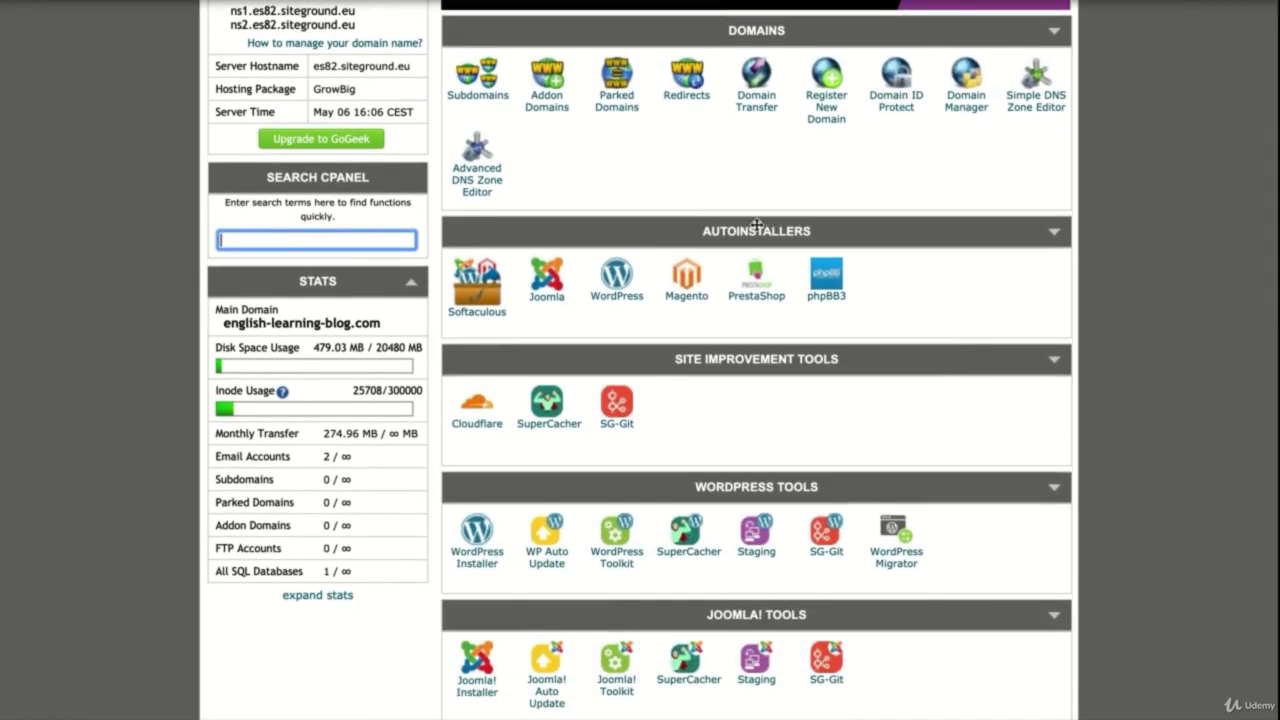
left_click_drag(706, 233, 703, 229)
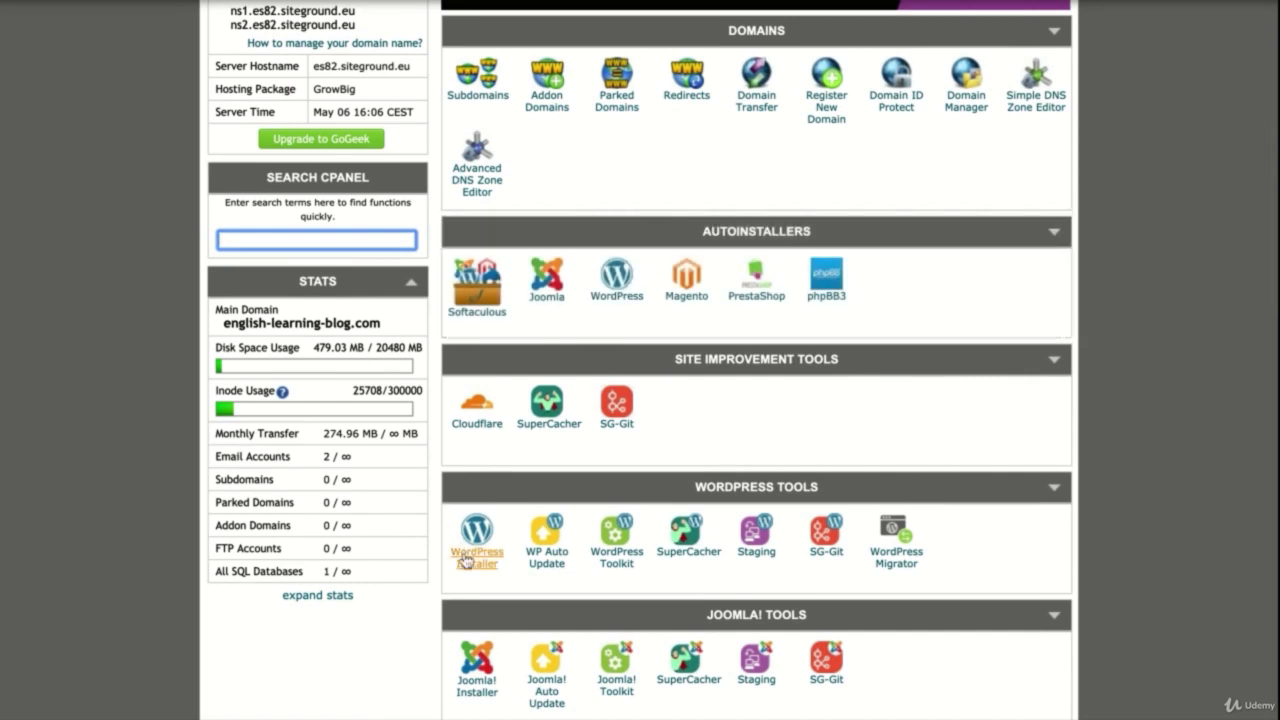
left_click_drag(734, 490, 732, 490)
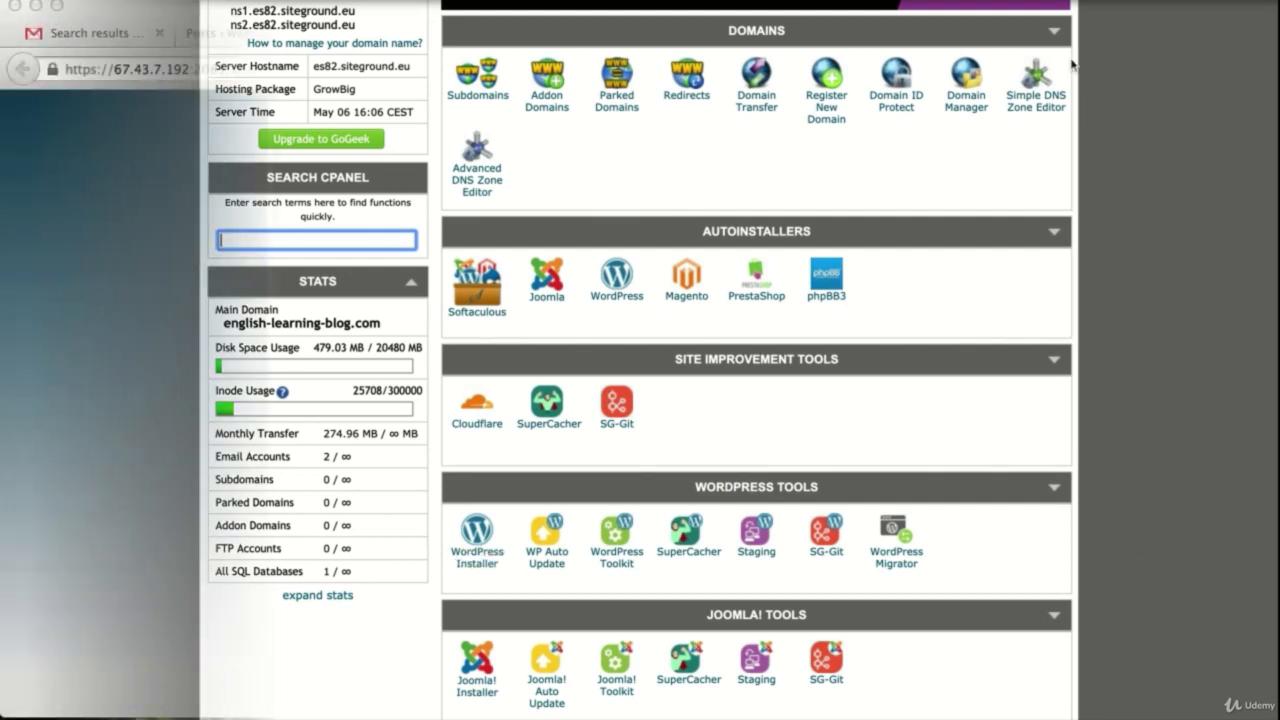
Open the WordPress installation form from the Softaculous Apps Installer in the only1penny.com cPanel
scroll(1141, 497, "down", 9)
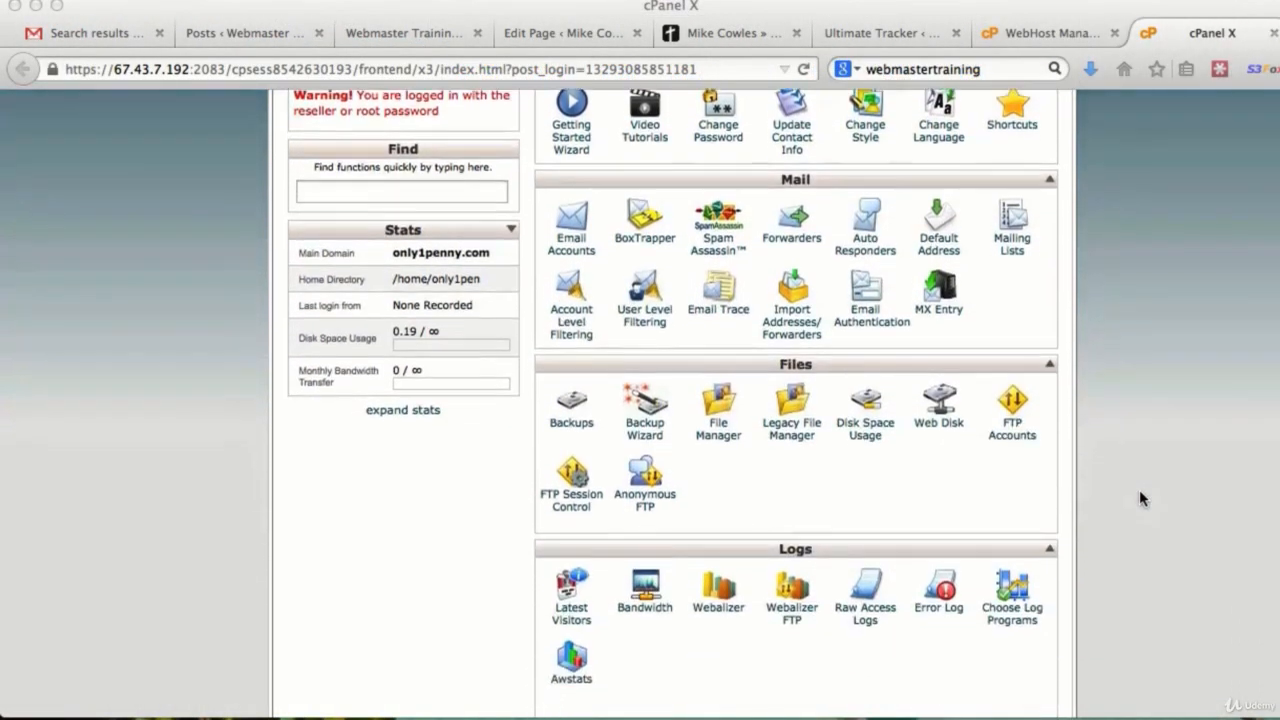
scroll(1139, 489, "down", 5)
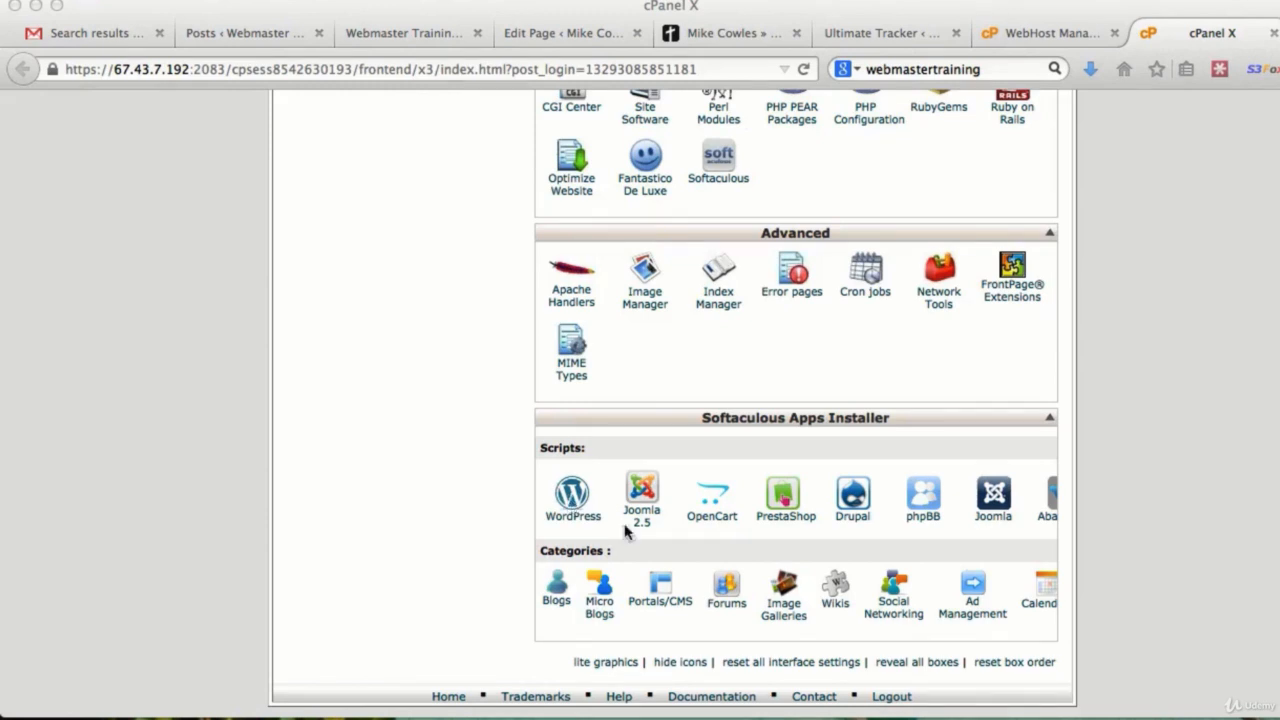
left_click(568, 506)
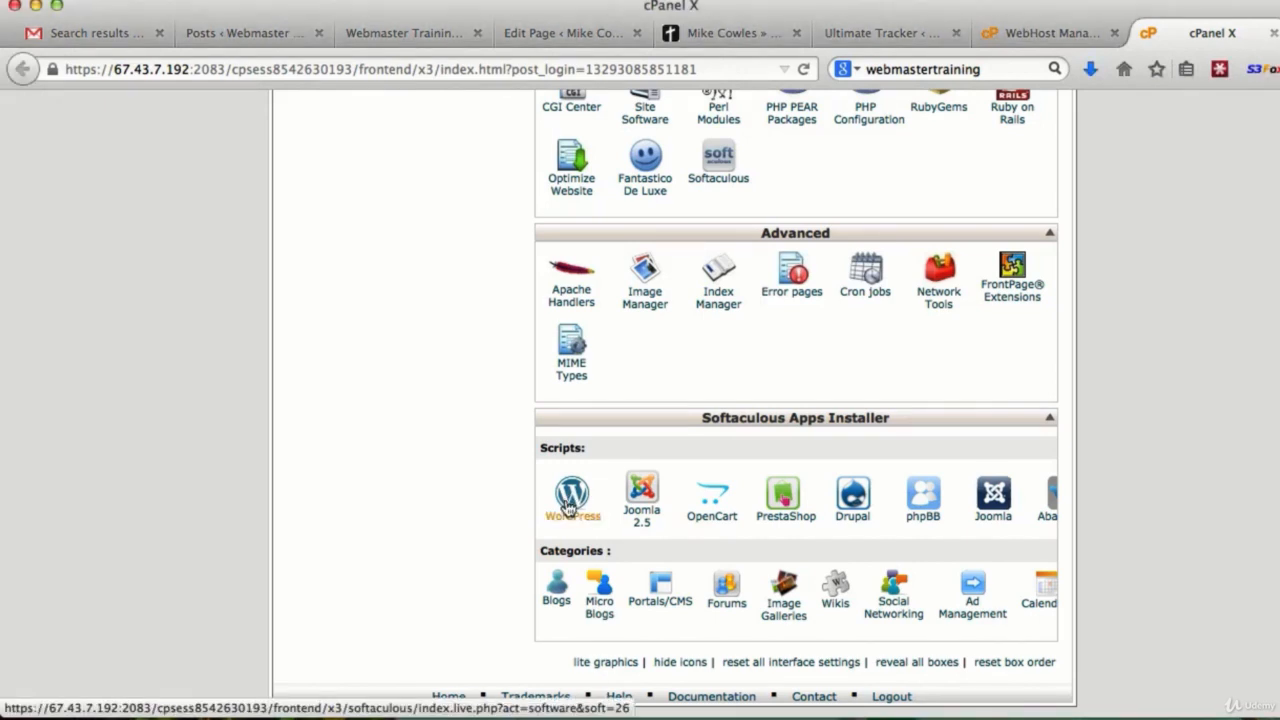
left_click(568, 506)
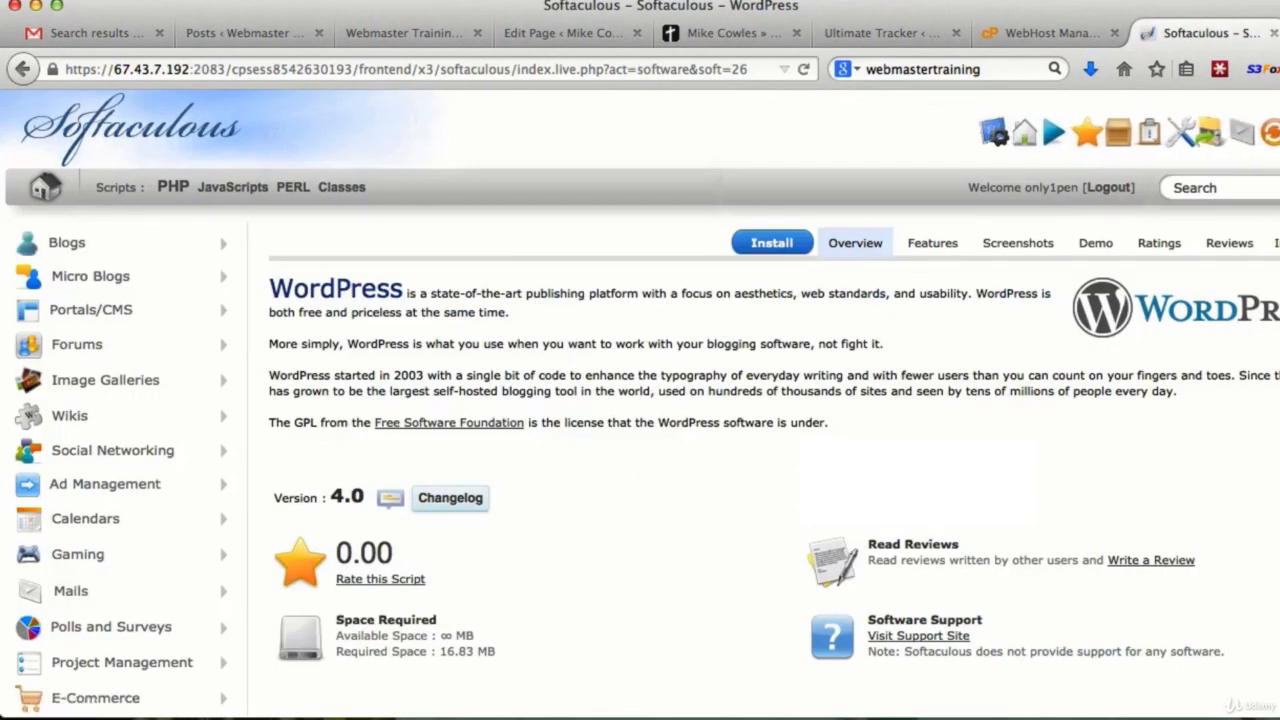
left_click(763, 245)
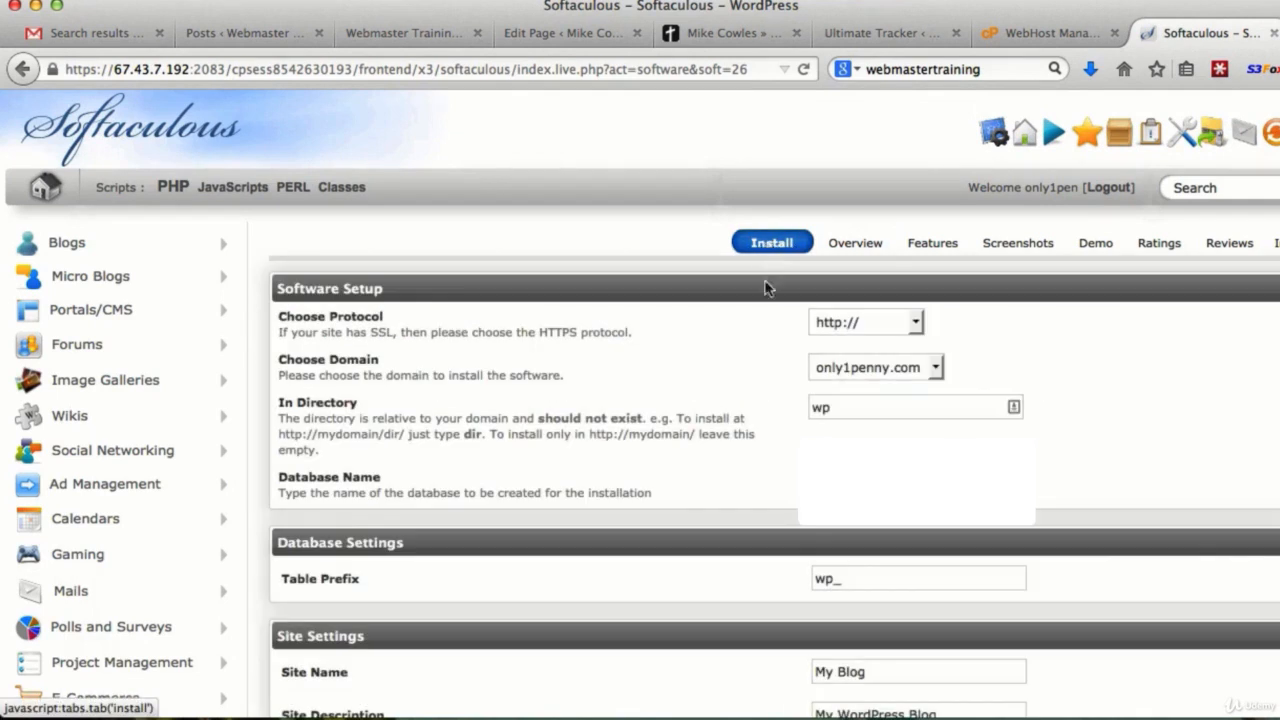
Keep only1penny.com as the installation domain and clear the directory so WordPress installs in the domain root
left_click(857, 369)
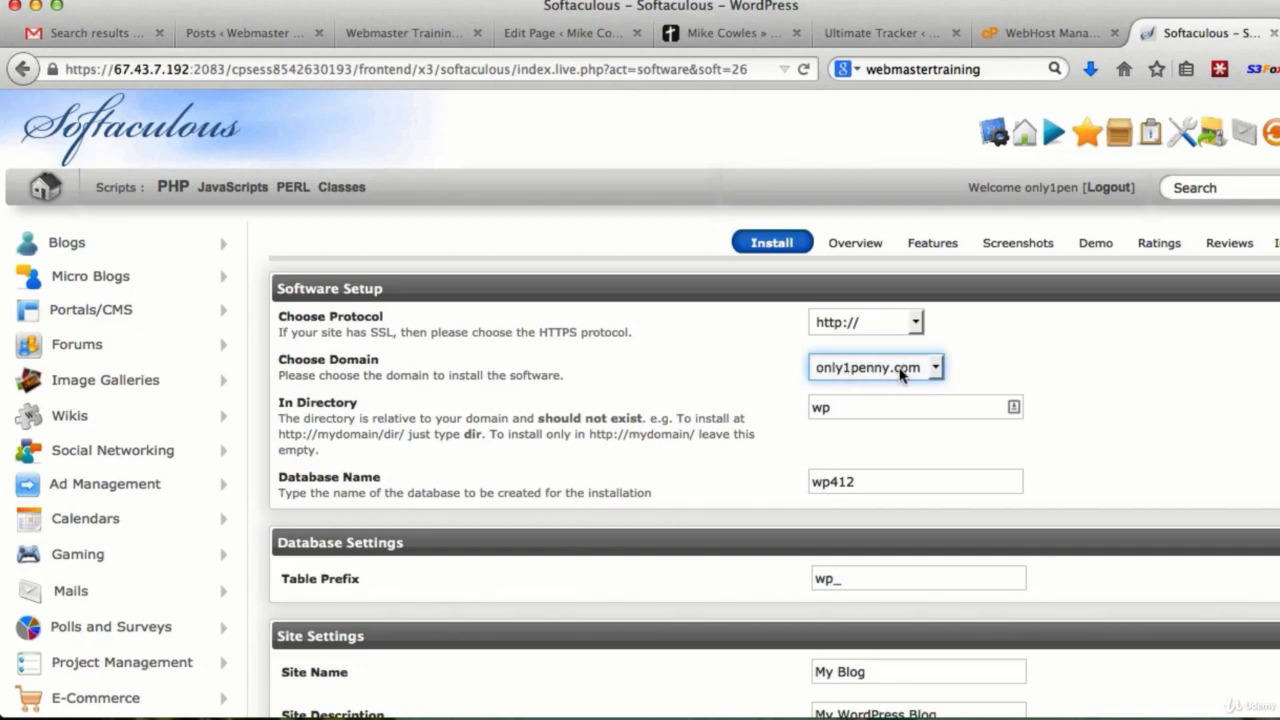
left_click(870, 418)
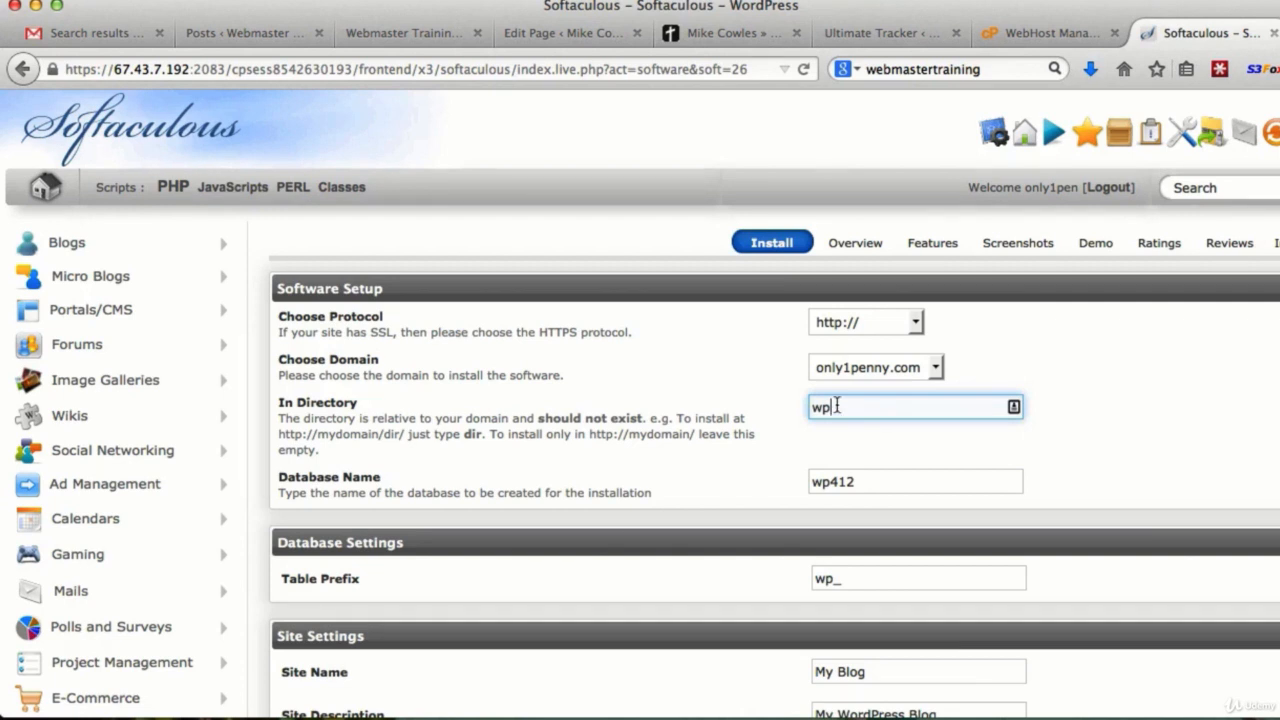
left_click_drag(836, 405, 786, 401)
key("BackSpace")
left_click(886, 370)
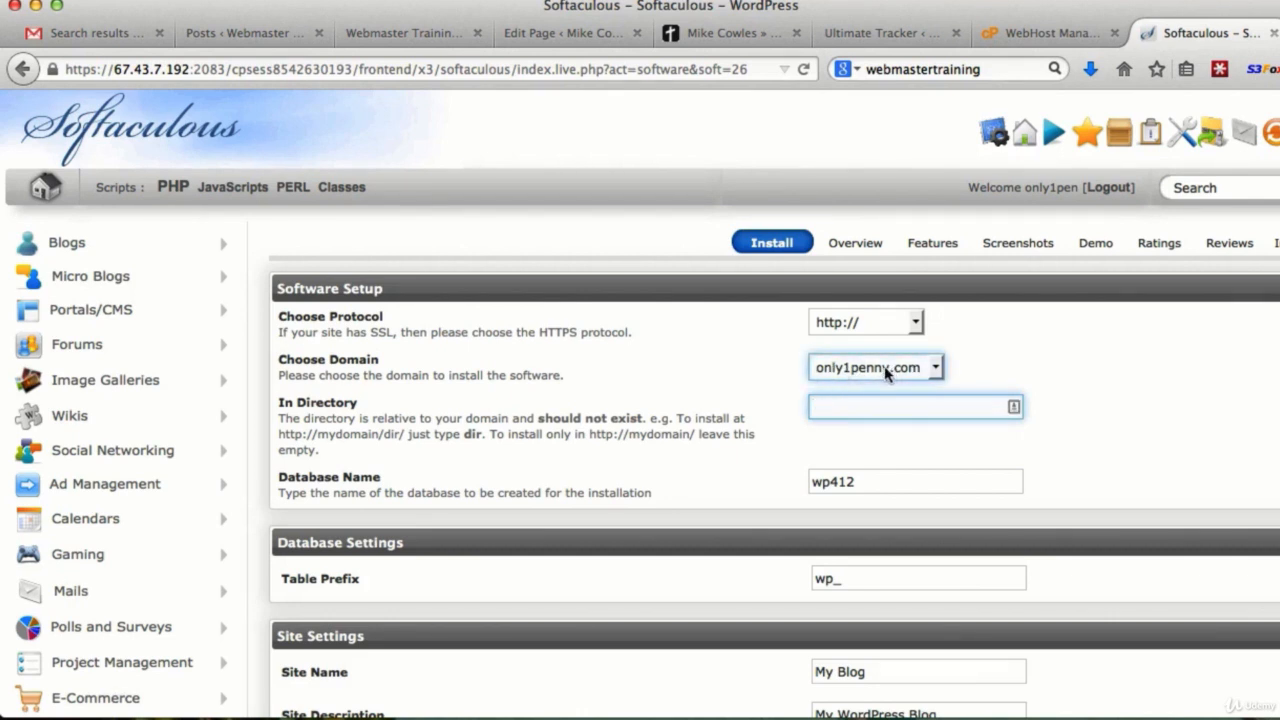
left_click(872, 405)
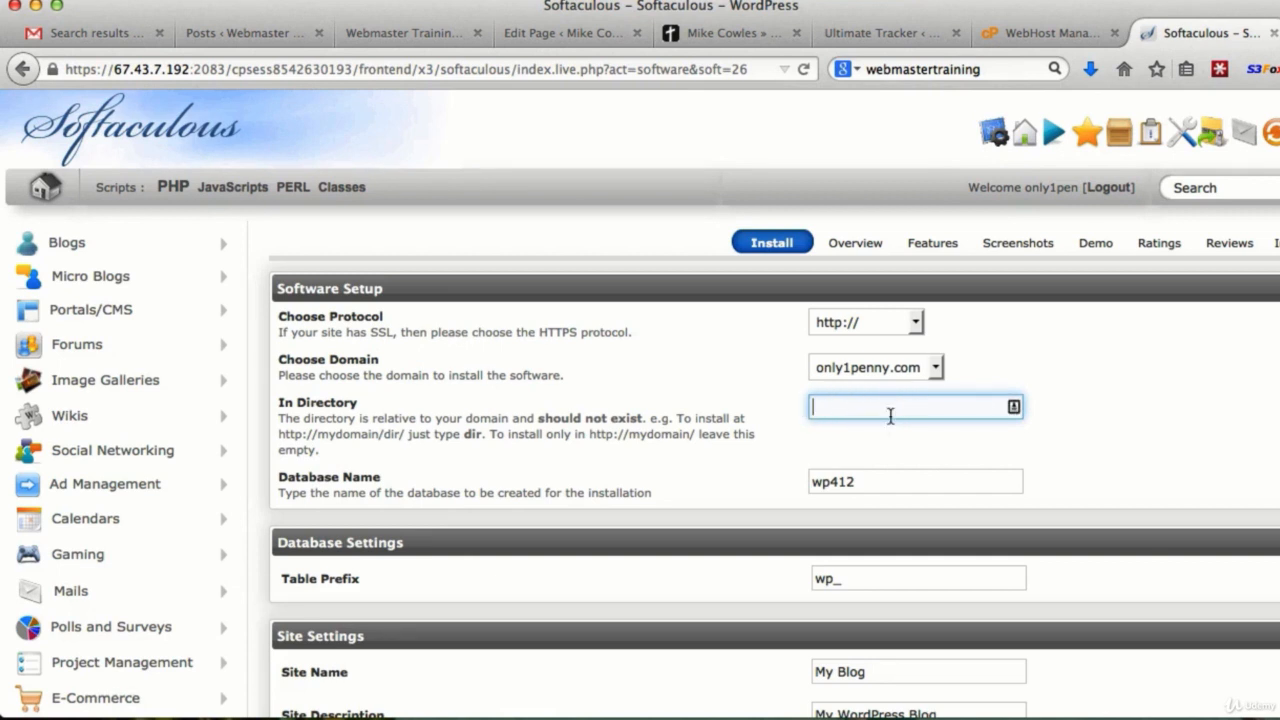
Set the database name for the WordPress installation to pc412
scroll(892, 435, "down", 1)
left_click(850, 430)
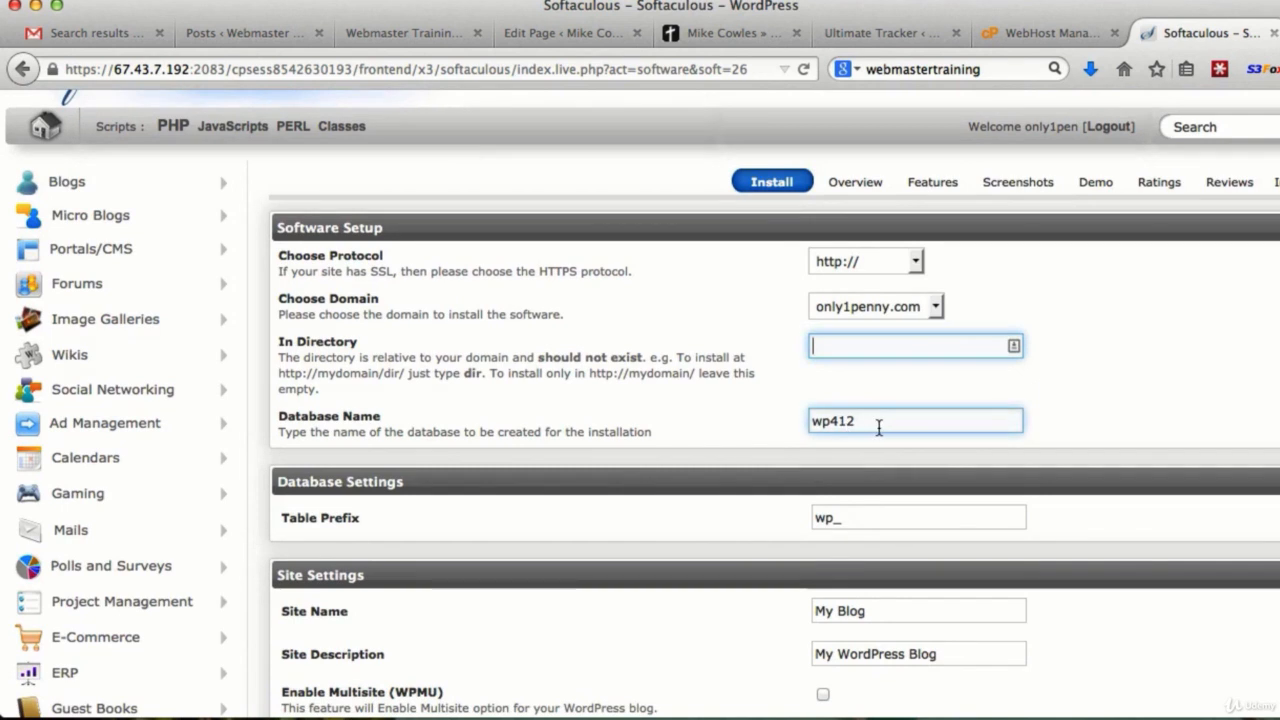
left_click(820, 420)
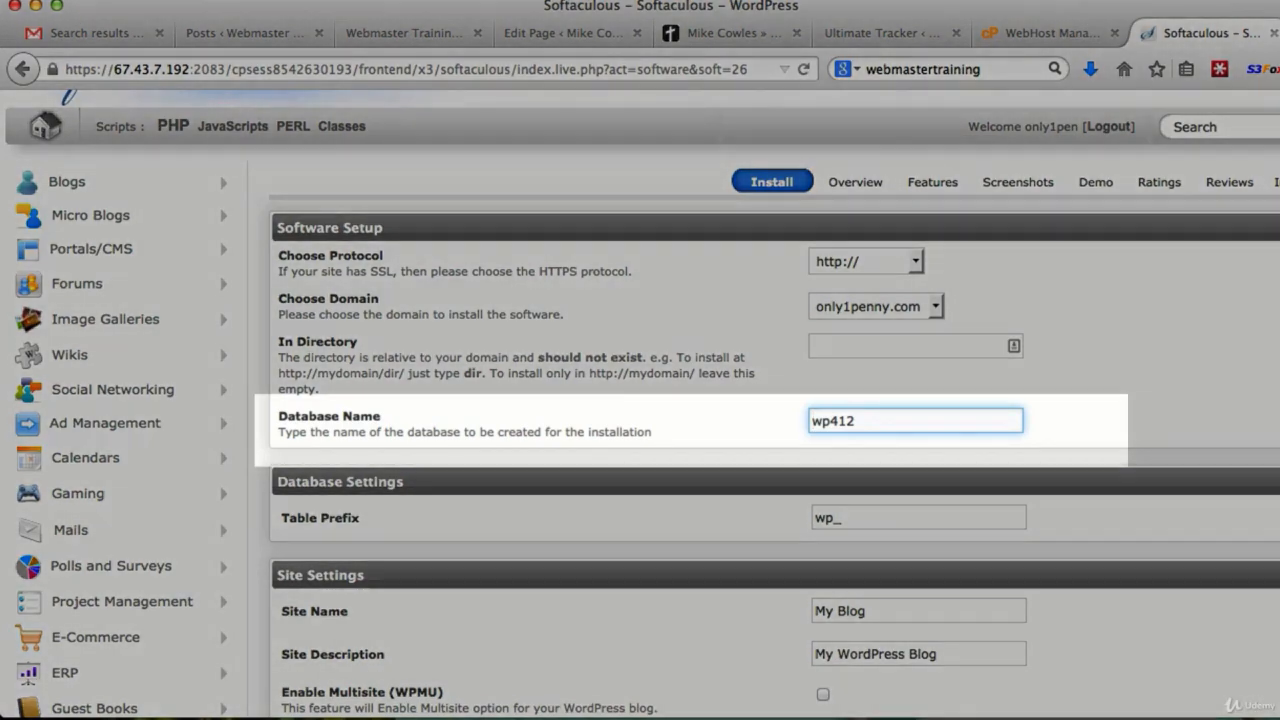
type("pc")
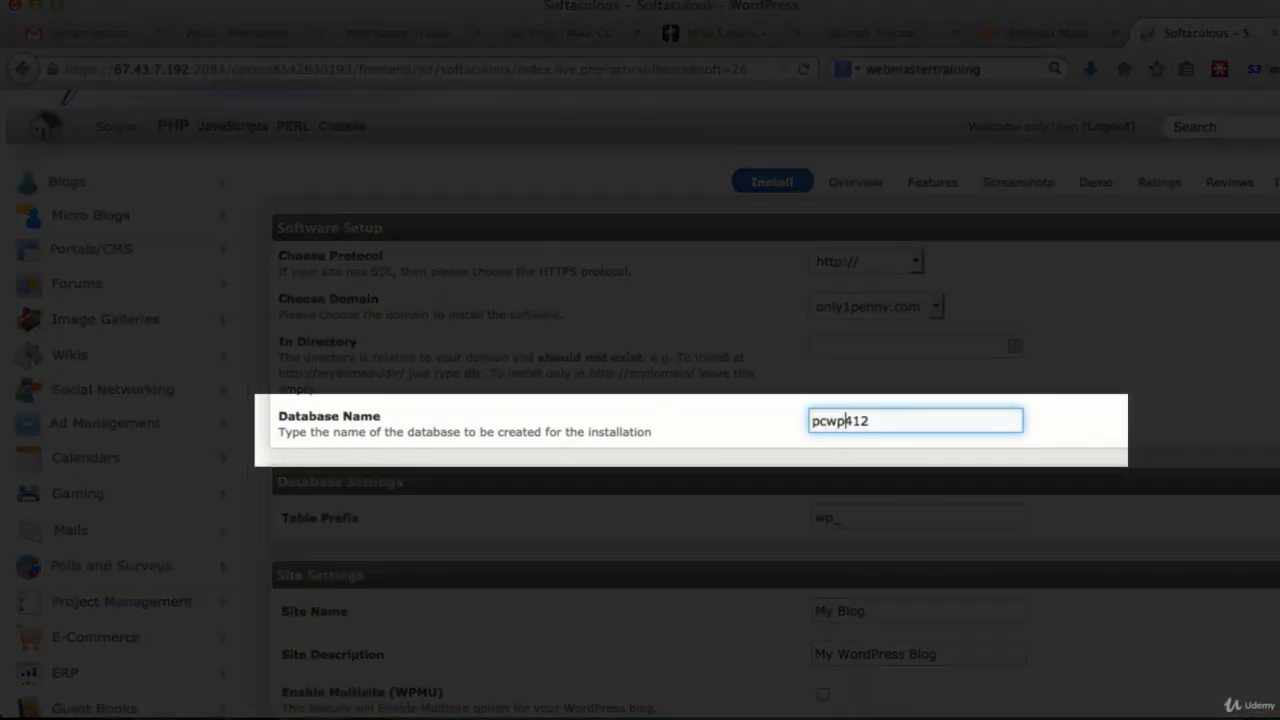
key("BackSpace")
key("BackSpace")
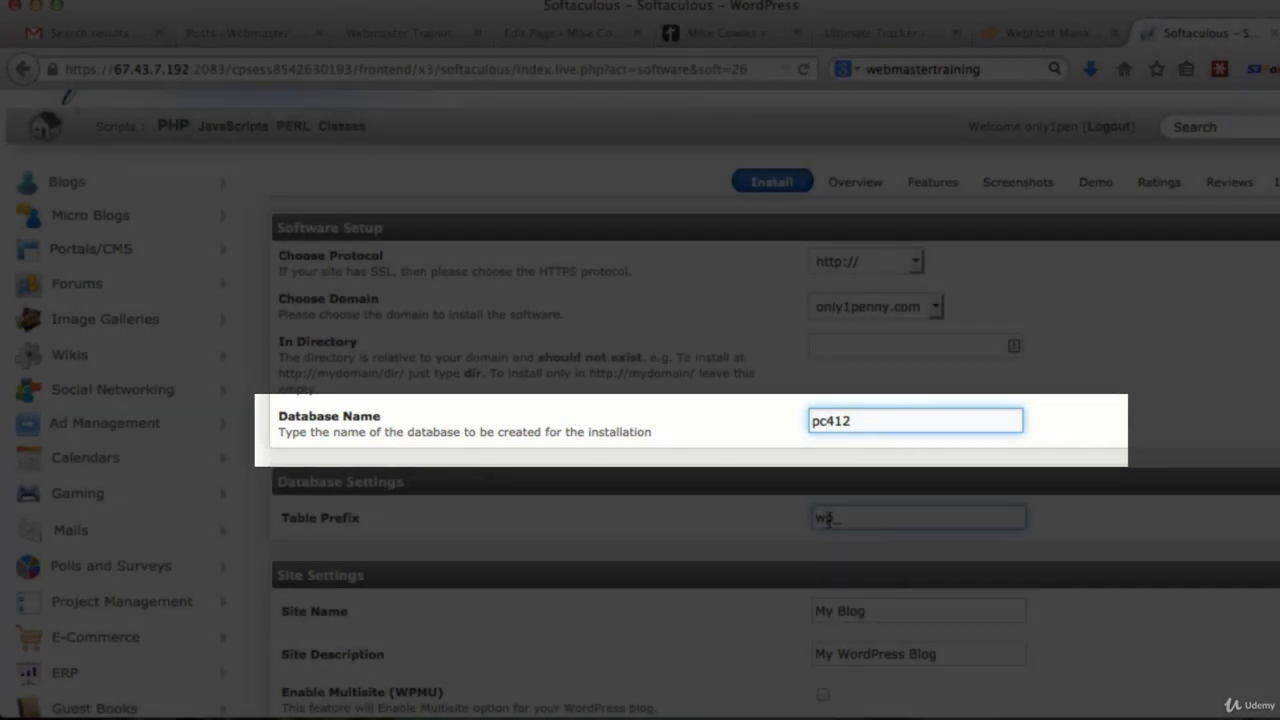
Set the database table prefix to pc_
left_click(826, 518)
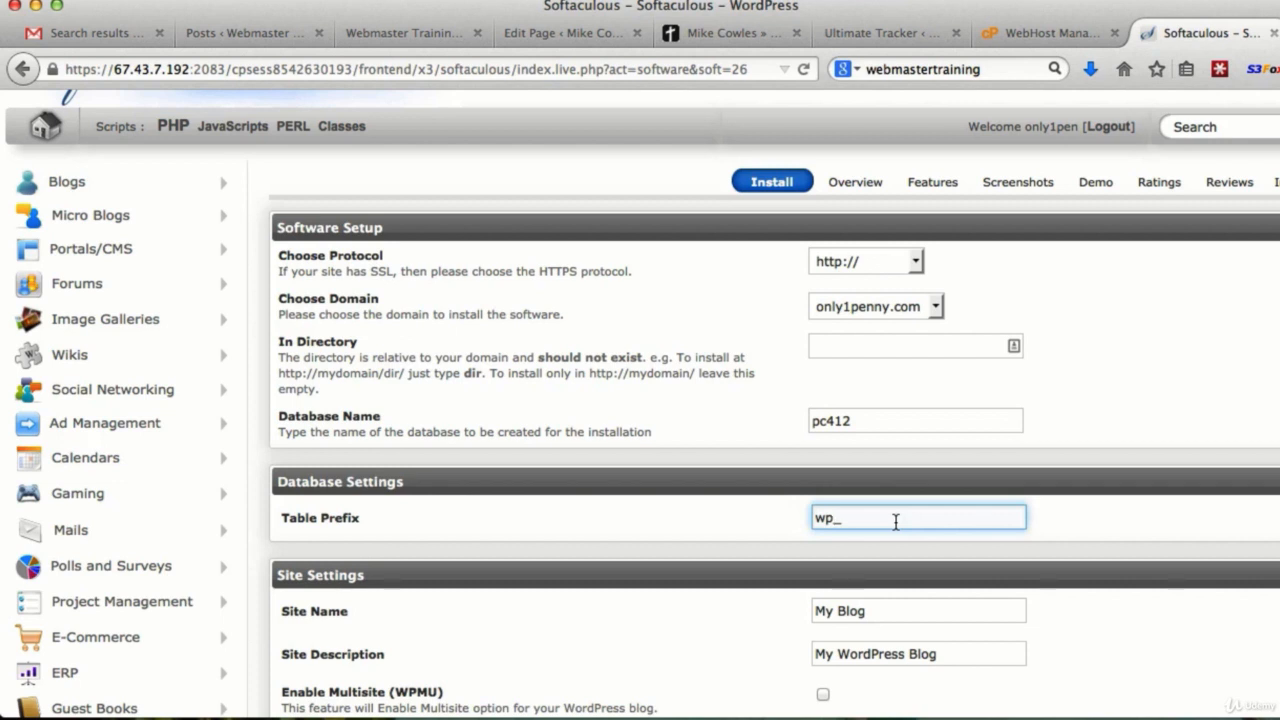
key("BackSpace")
key("BackSpace")
type("pc")
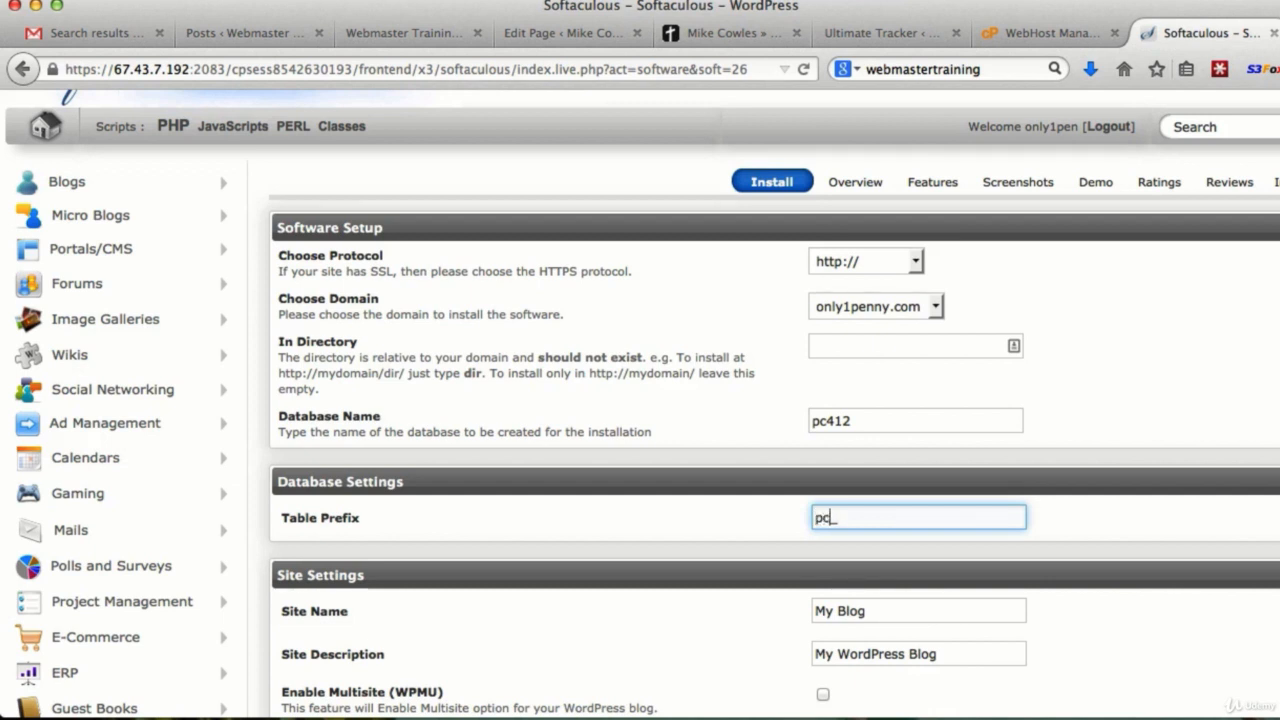
Set the site name to "One Penny" and the site description to "Get Hosting For One Penny"
scroll(1109, 603, "down", 3)
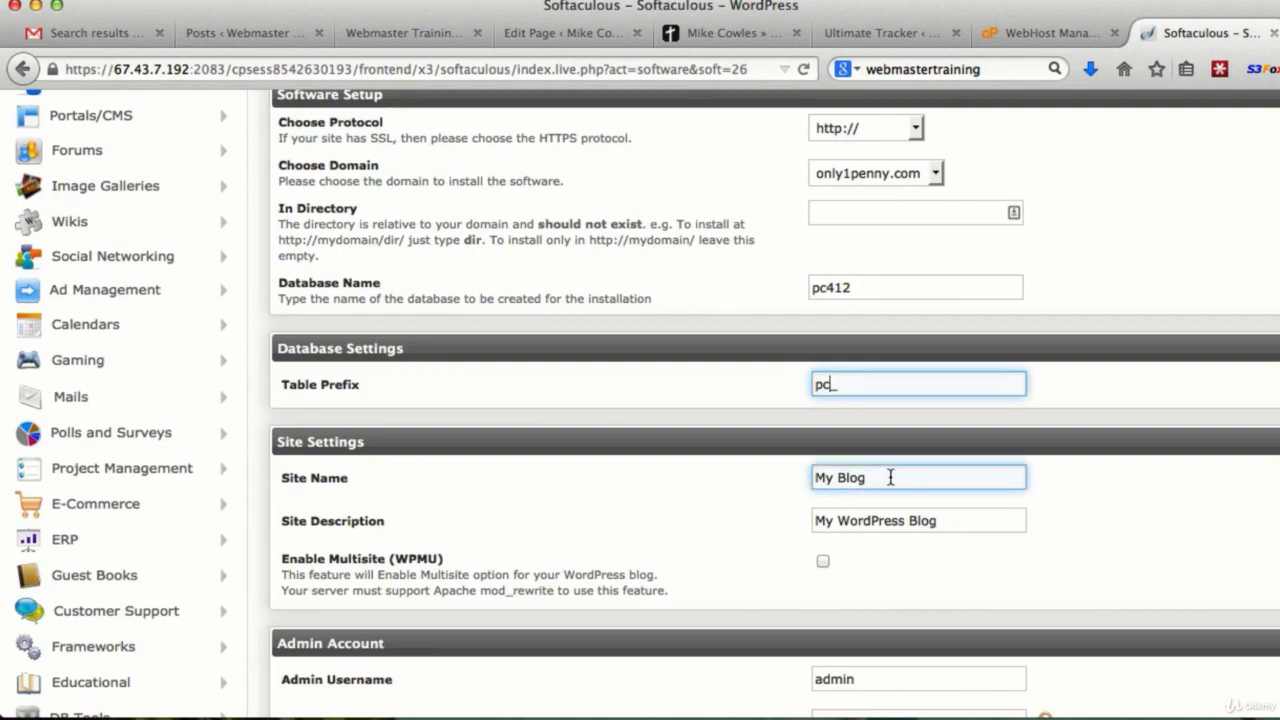
left_click_drag(891, 477, 780, 470)
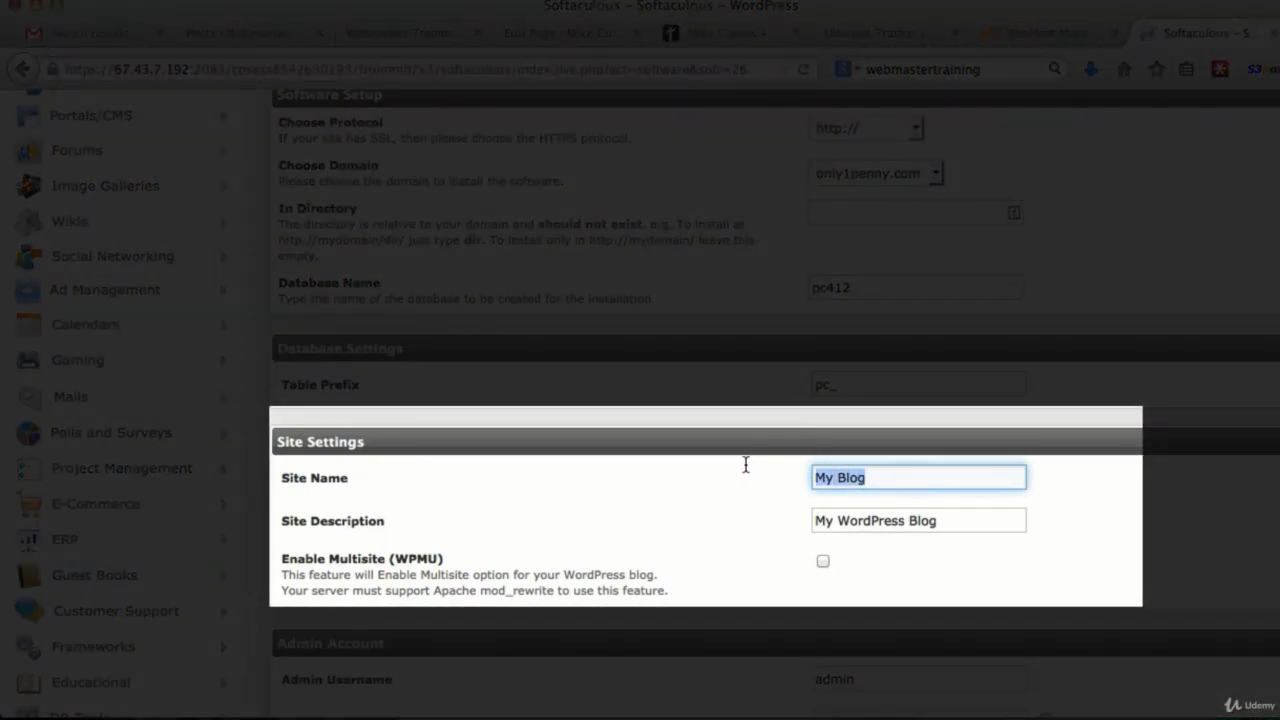
type("One Penny")
key("Tab")
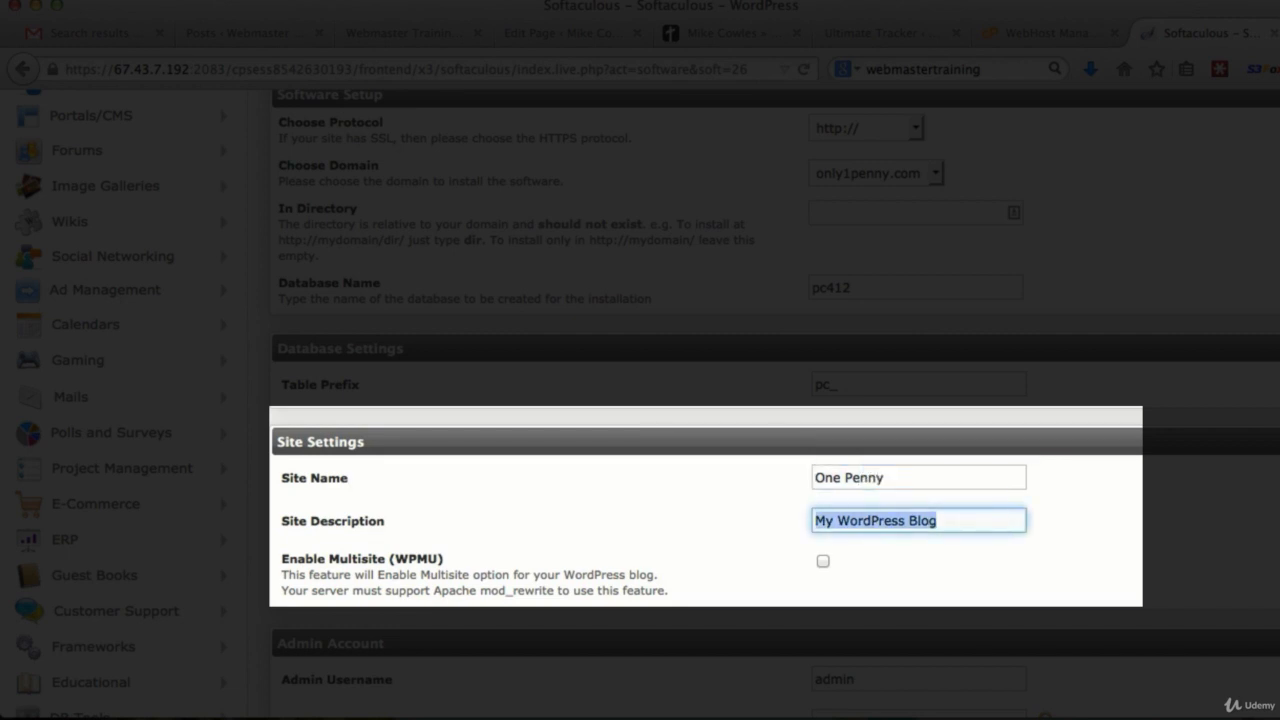
type("Get Ho")
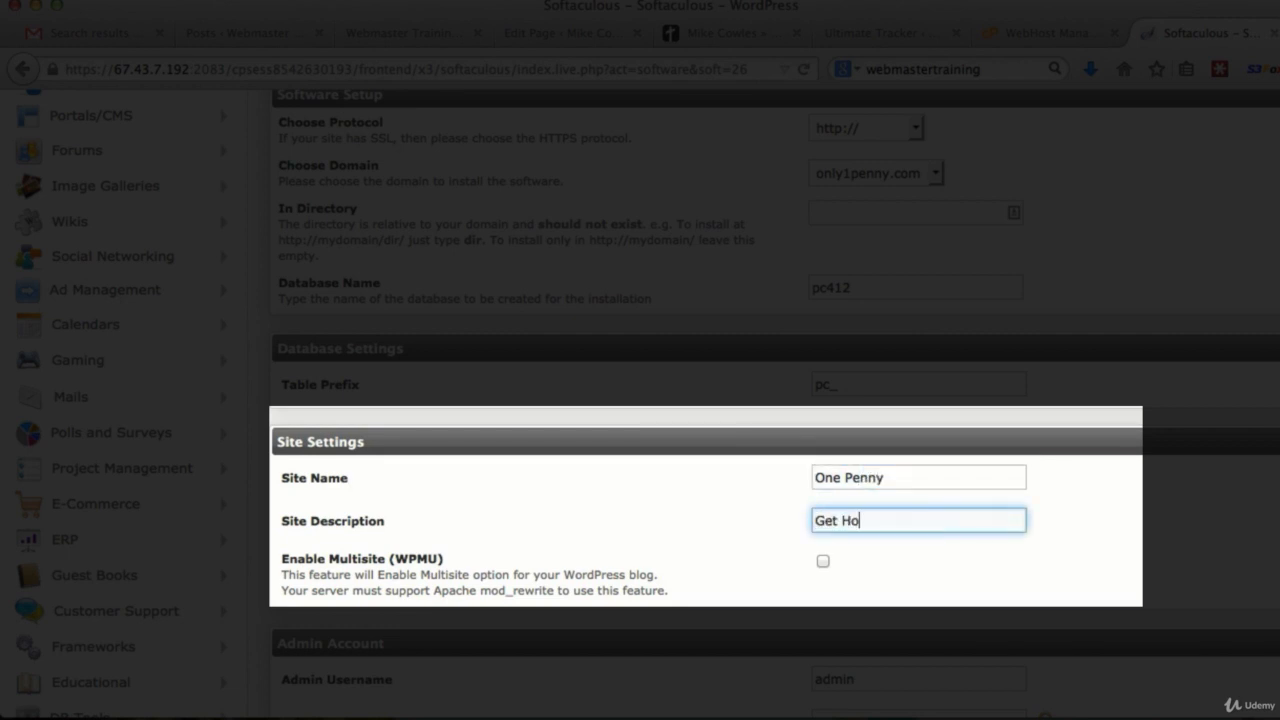
type("sting For One Penny")
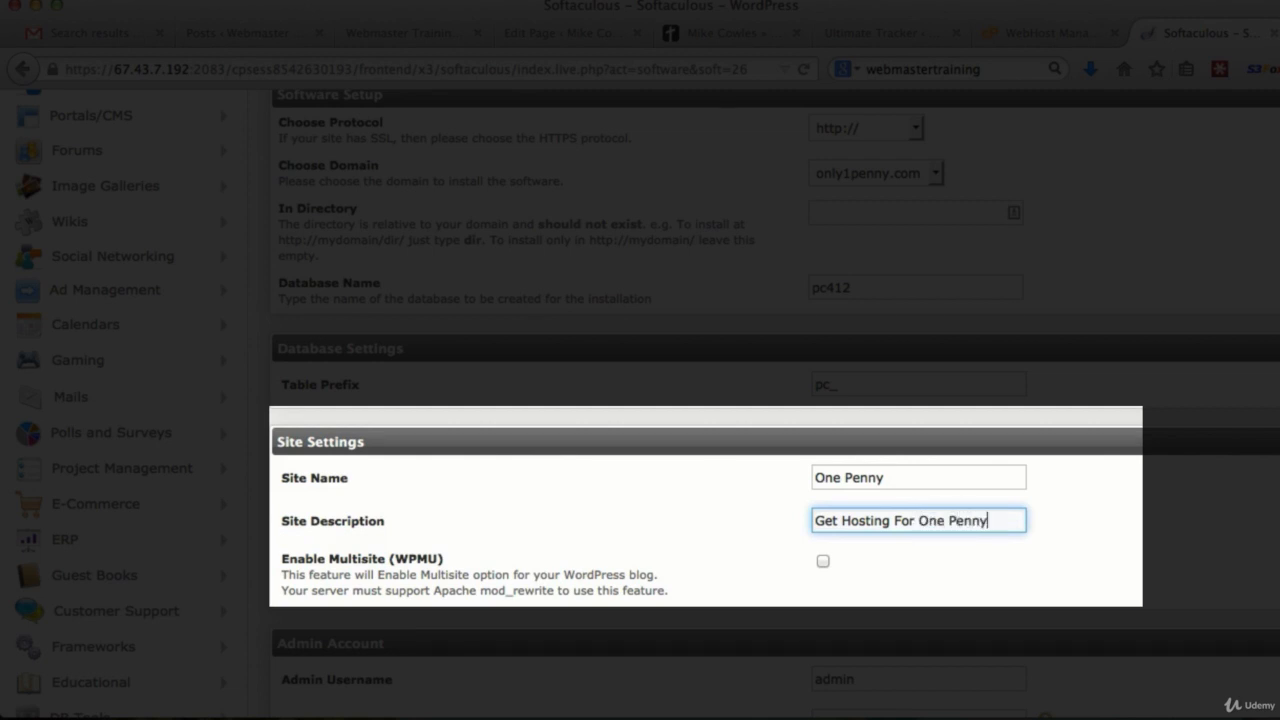
Set the WordPress admin username to onepenny
scroll(740, 450, "down", 5)
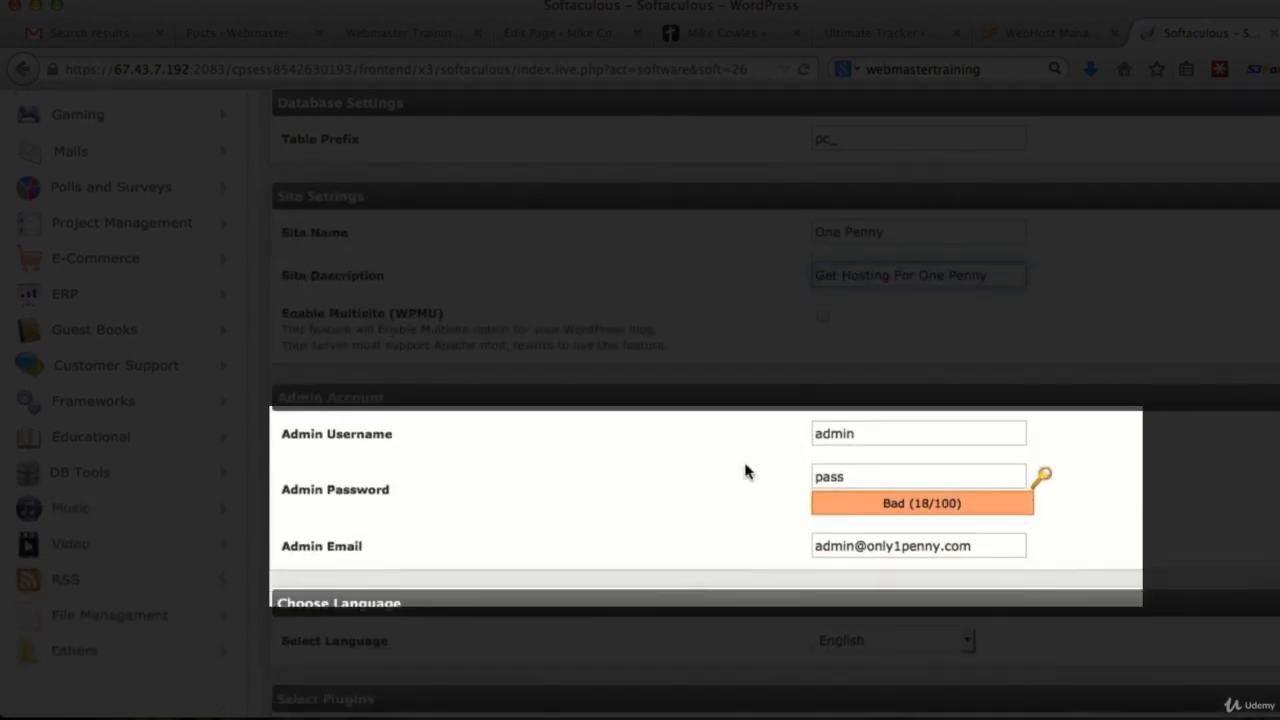
left_click(880, 435)
left_click_drag(880, 435, 797, 433)
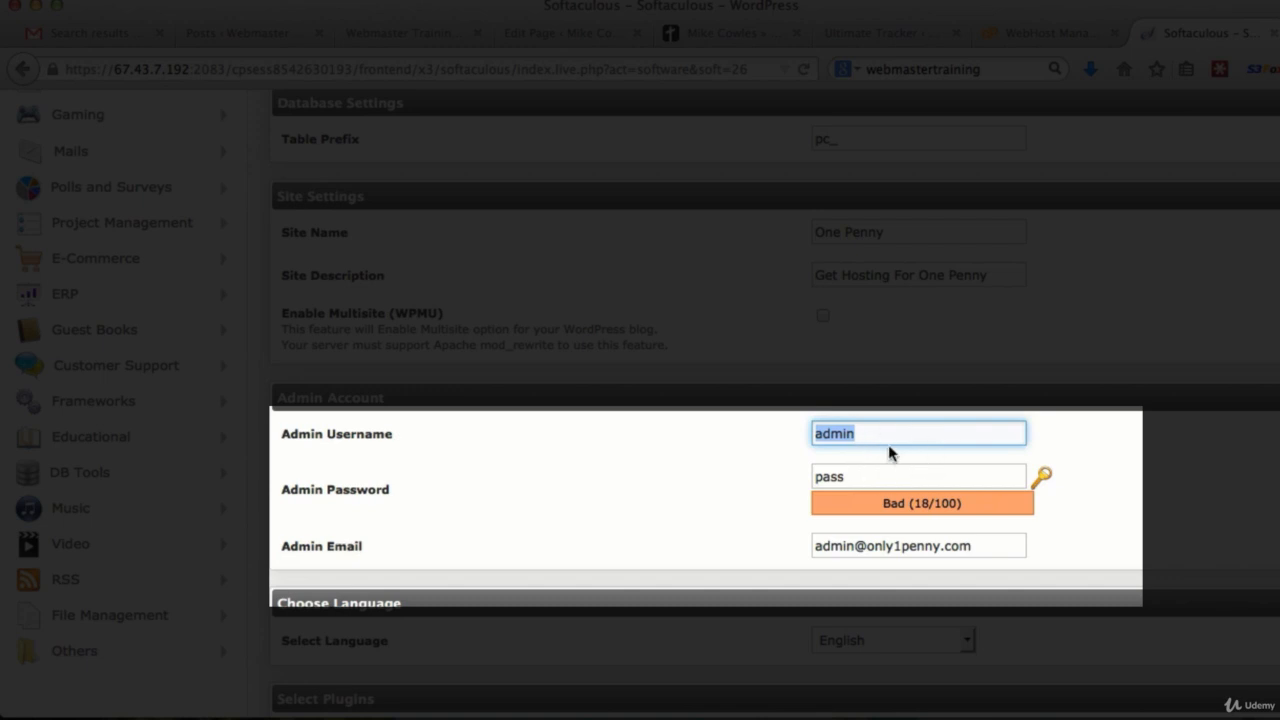
type("onepenny")
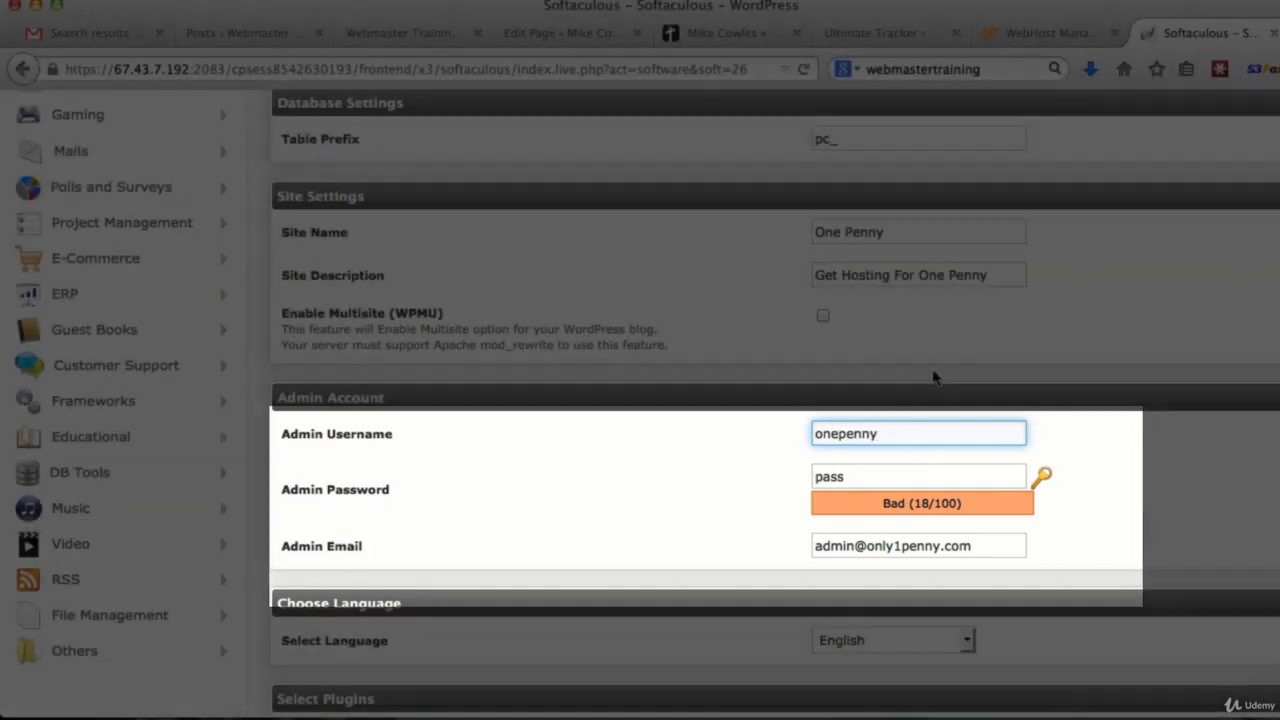
scroll(953, 404, "up", 5)
scroll(953, 404, "down", 6)
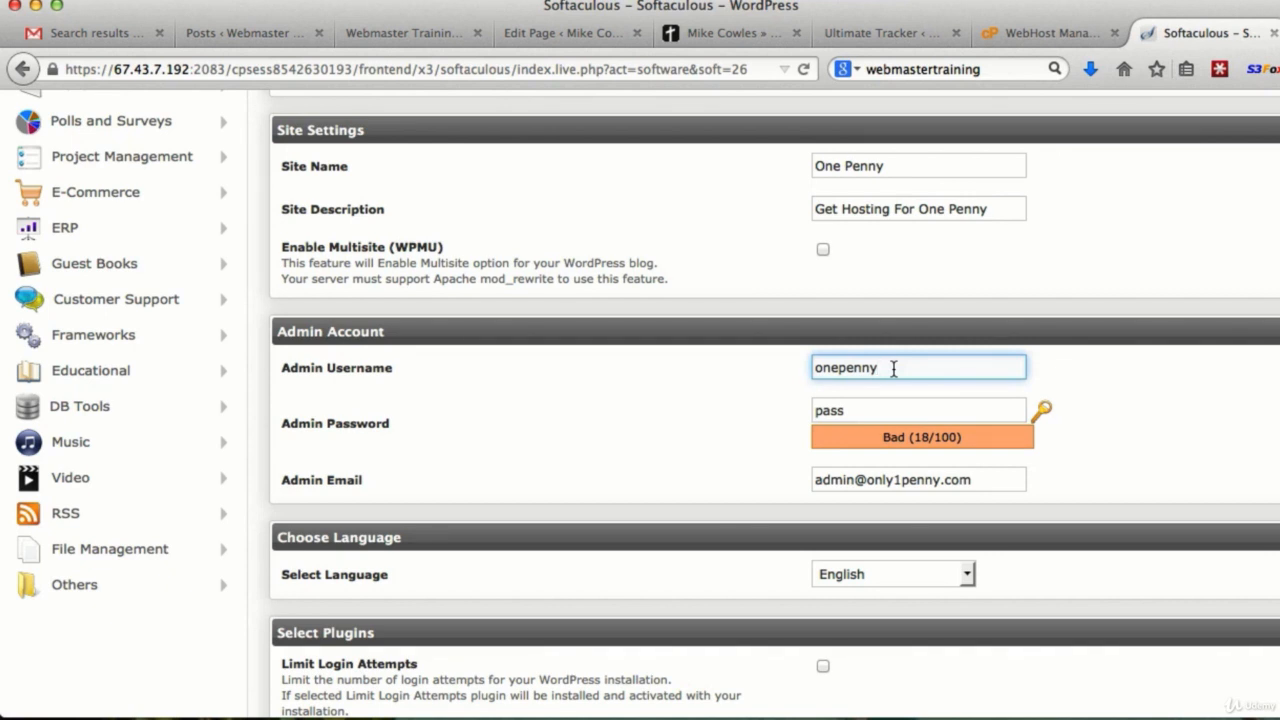
Replace the WordPress admin password with a secure password generated by LastPass
left_click(857, 410)
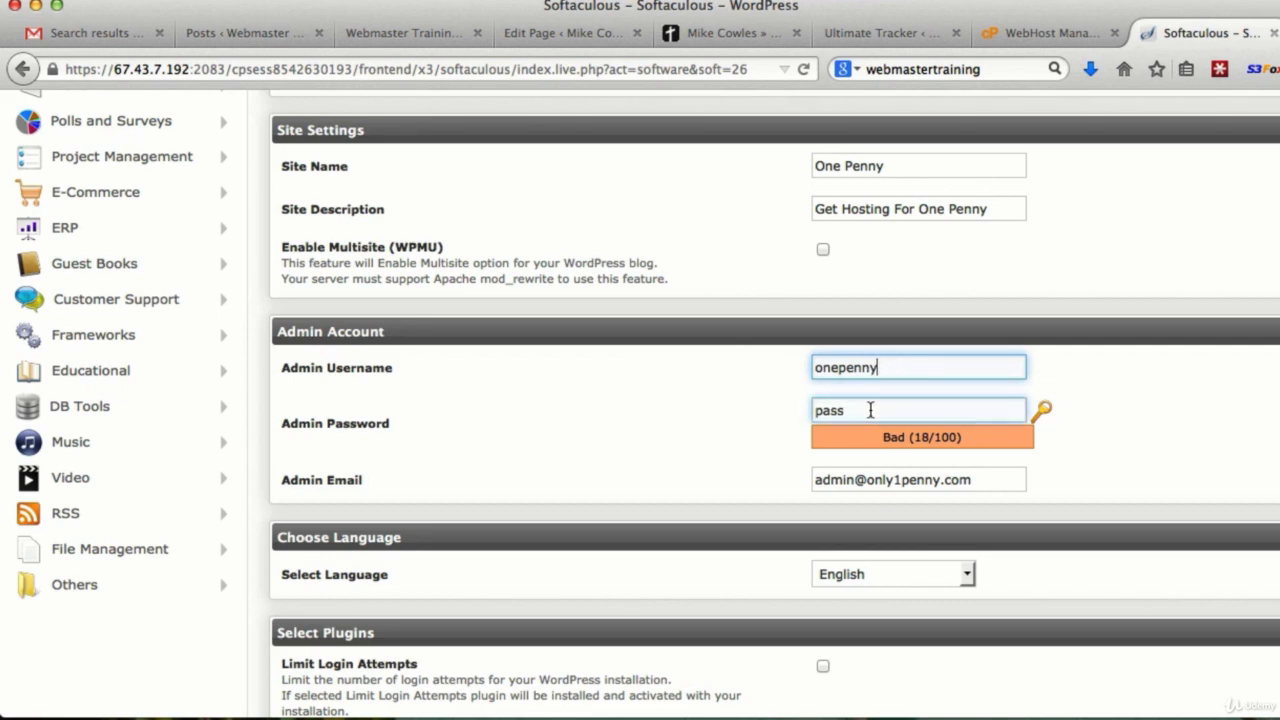
left_click_drag(857, 410, 796, 410)
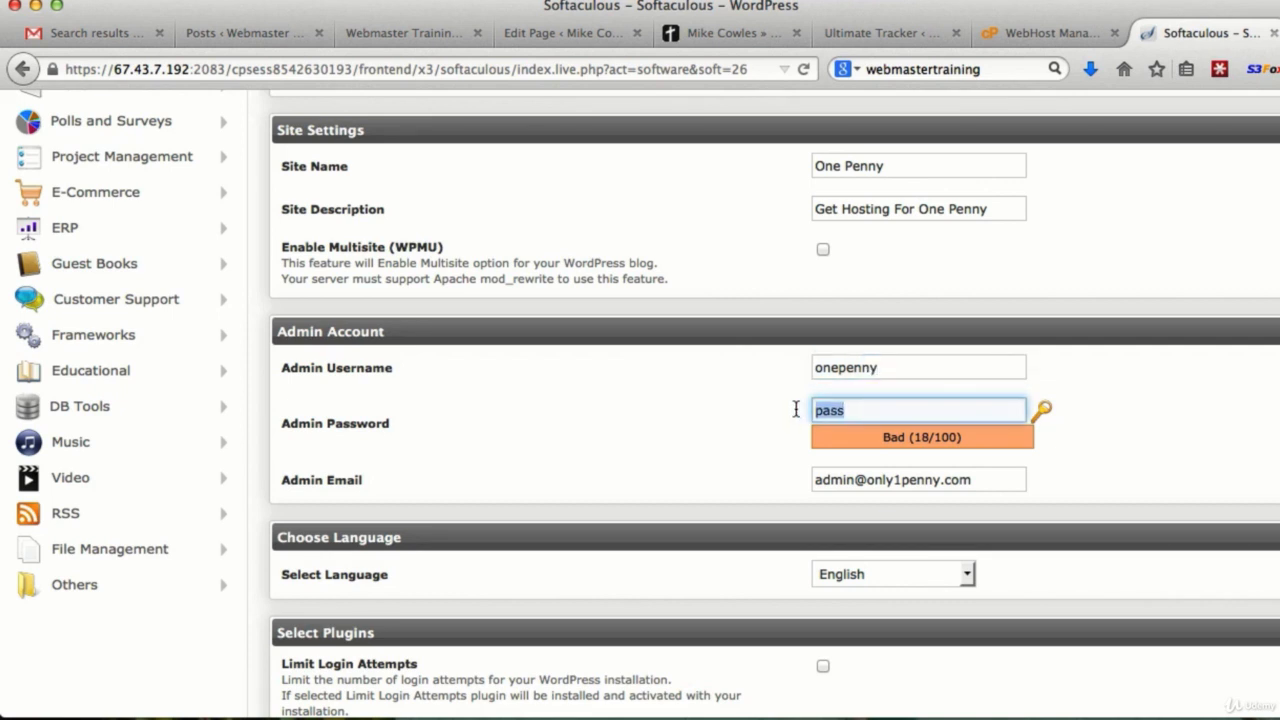
right_click(874, 410)
mouse_move(943, 371)
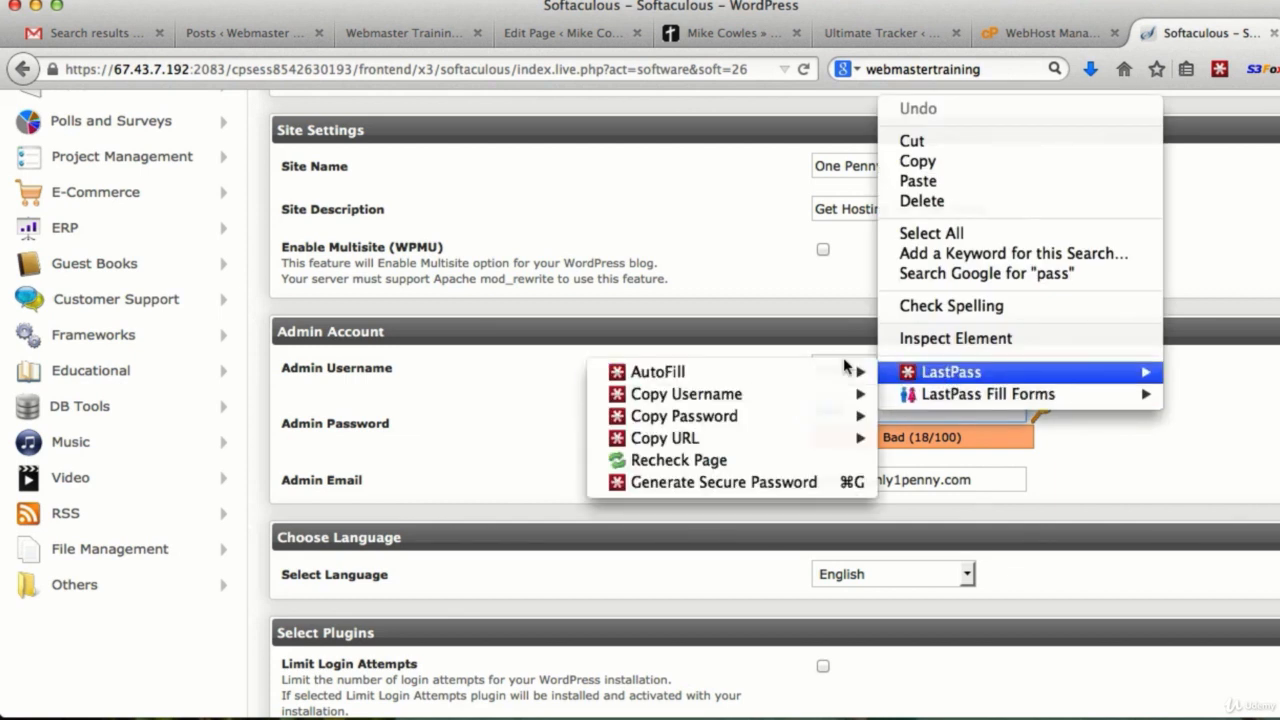
mouse_move(845, 370)
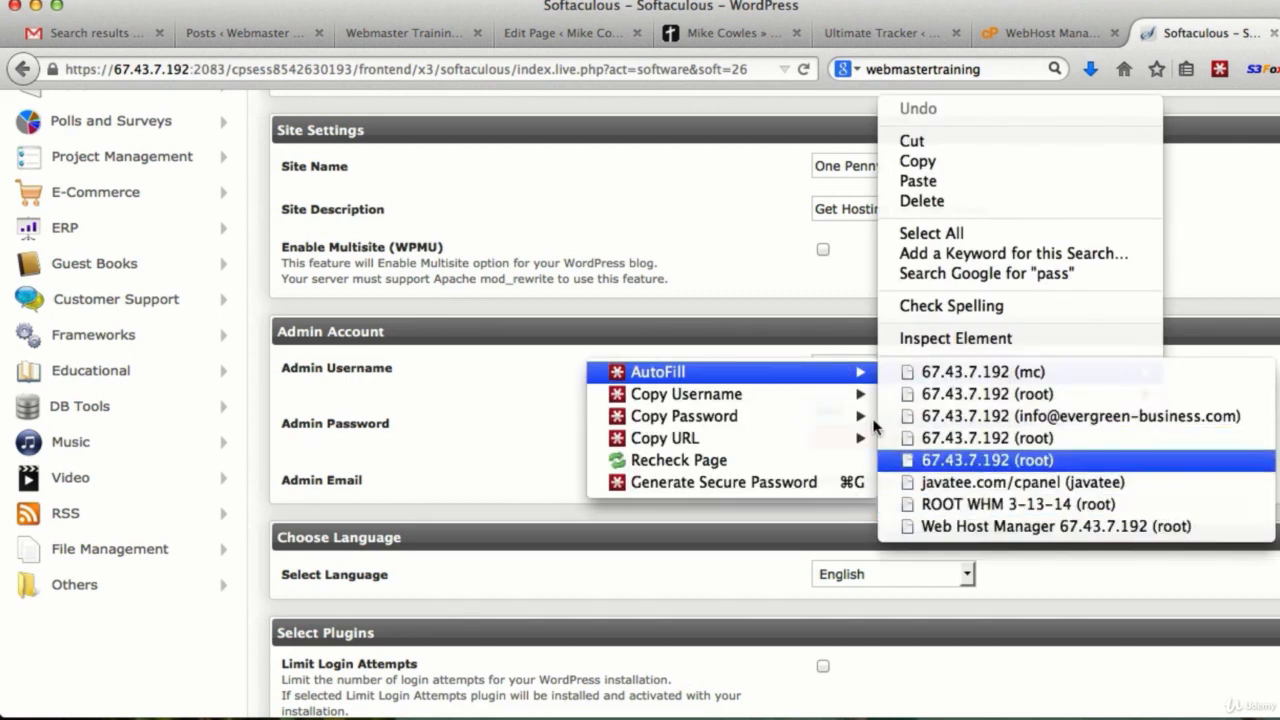
left_click(788, 484)
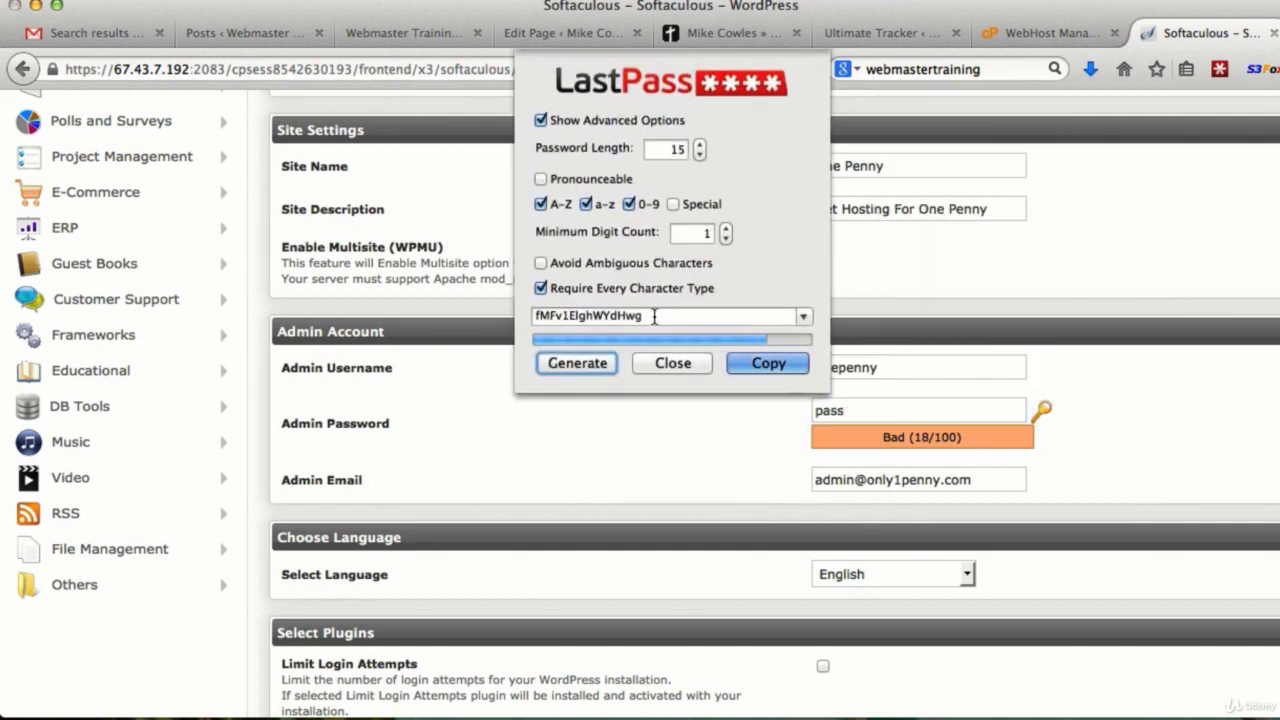
left_click_drag(652, 315, 507, 314)
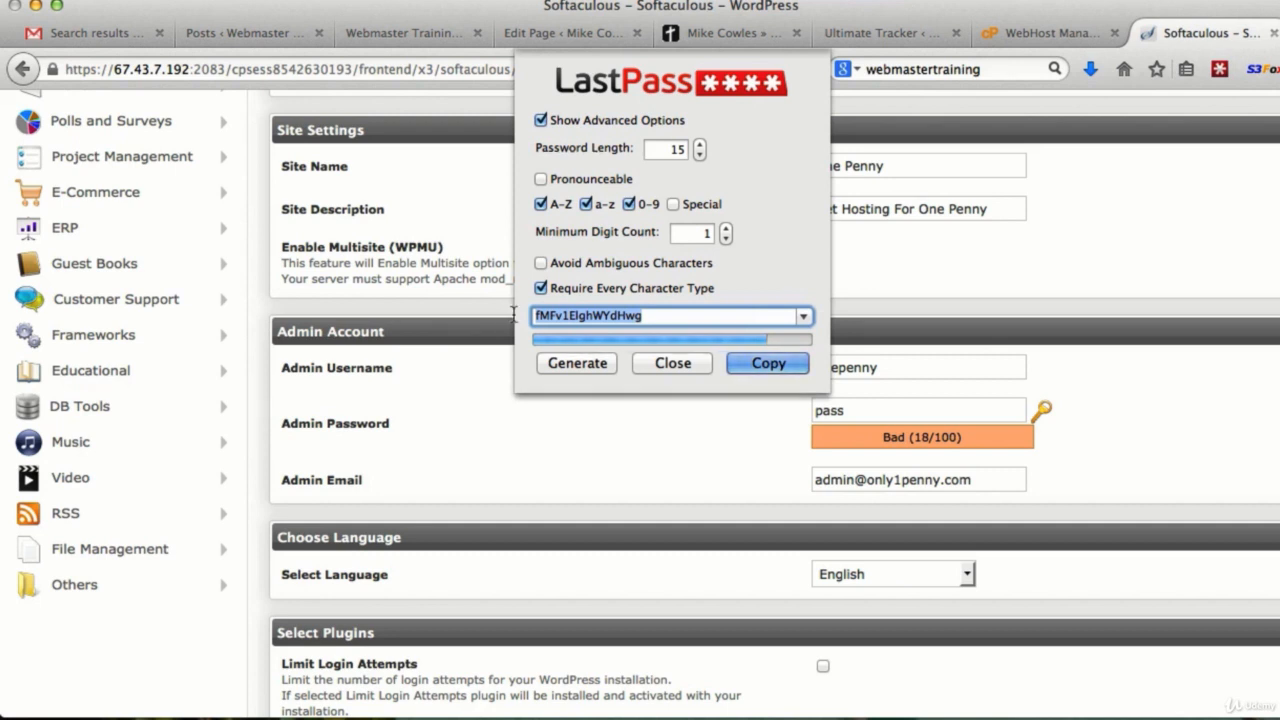
left_click(676, 364)
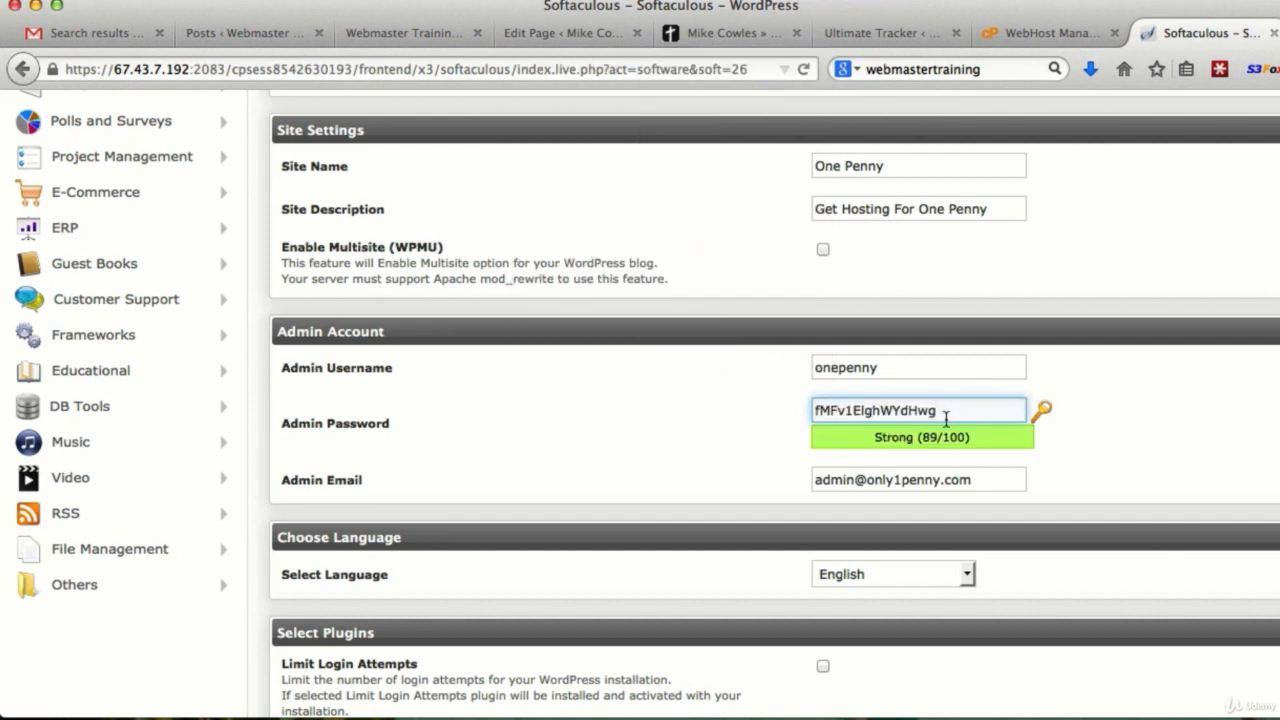
Enable the Limit Login Attempts plugin for the WordPress installation
left_click(985, 480)
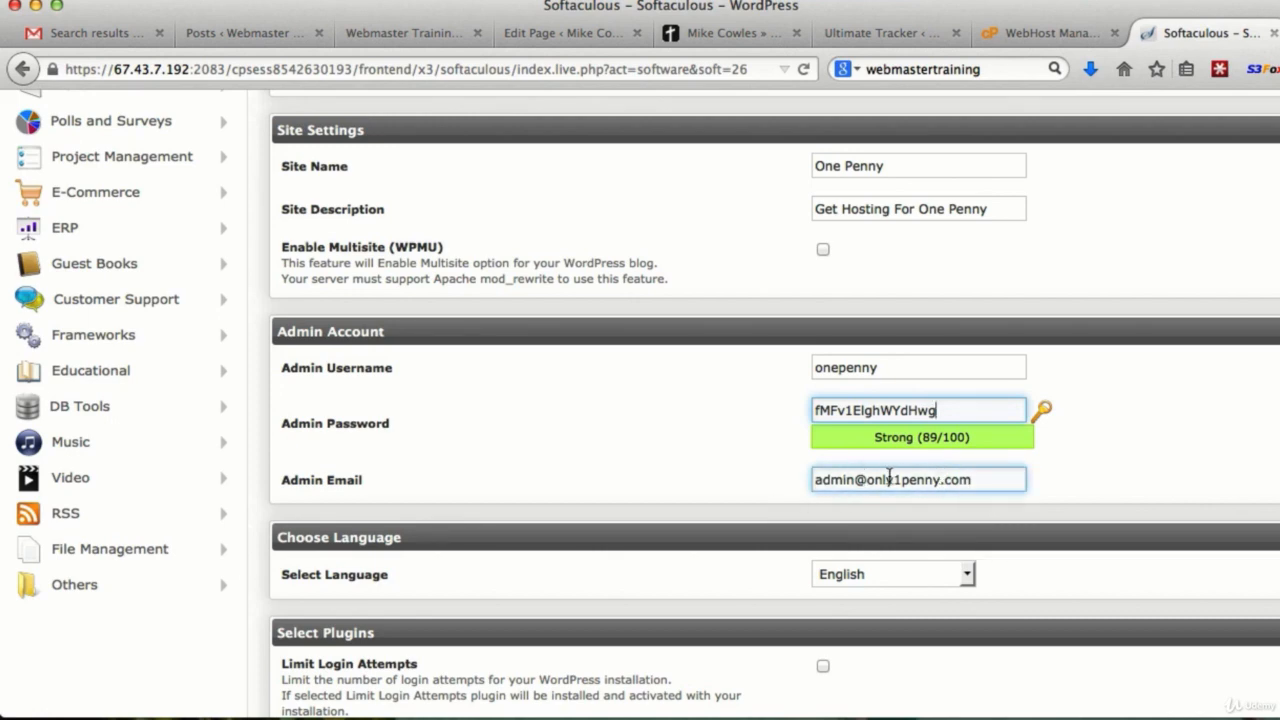
scroll(1014, 489, "down", 5)
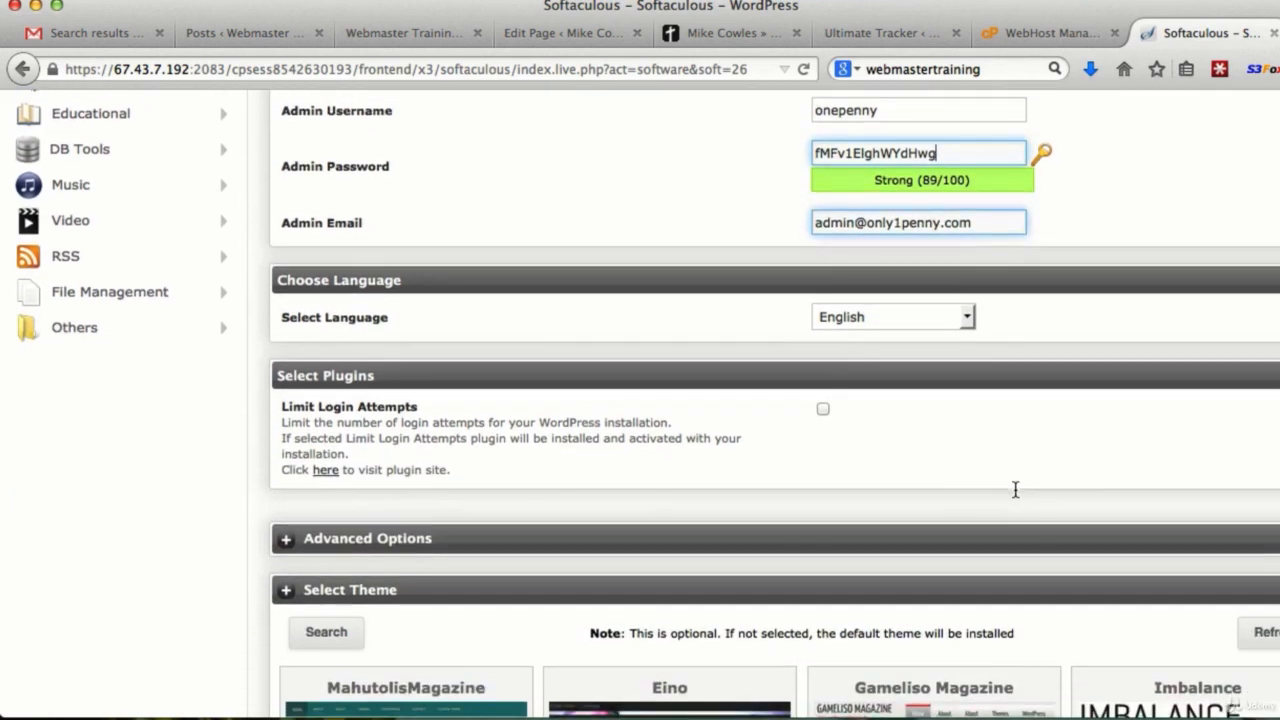
left_click(826, 413)
left_click(823, 410)
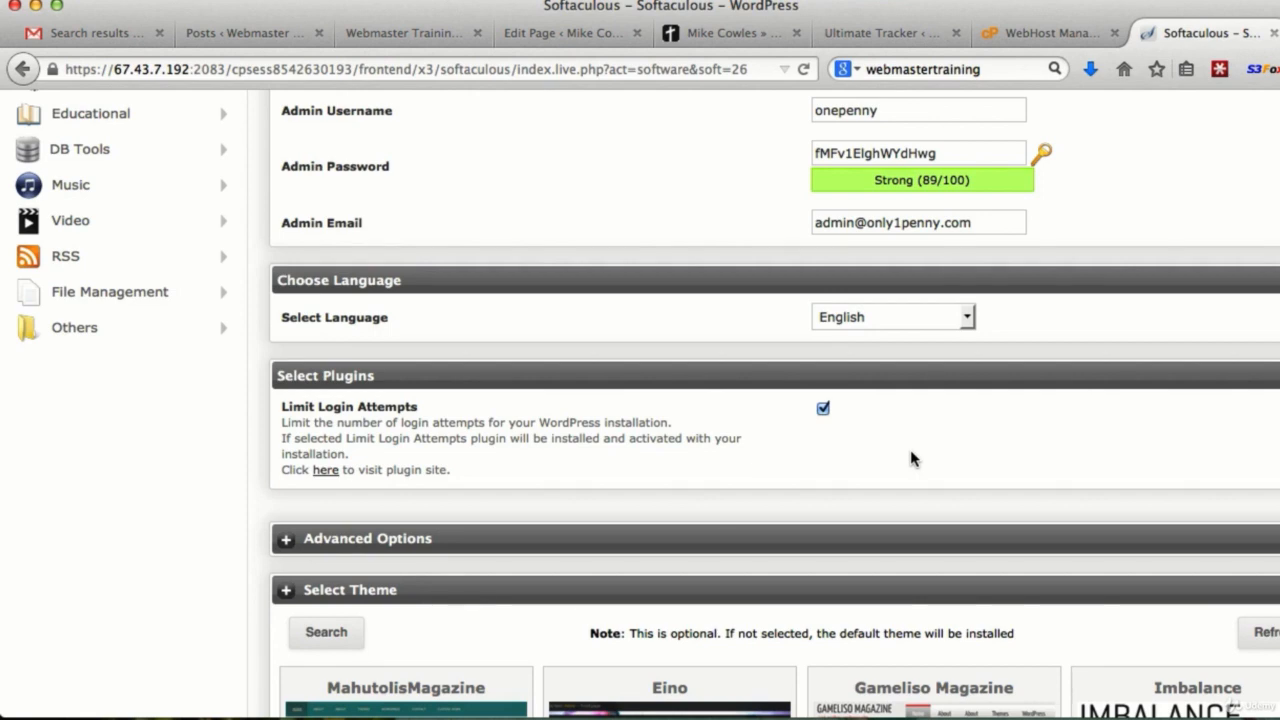
Install WordPress with the default theme and open the new only1penny.com site in a separate tab
scroll(912, 458, "down", 10)
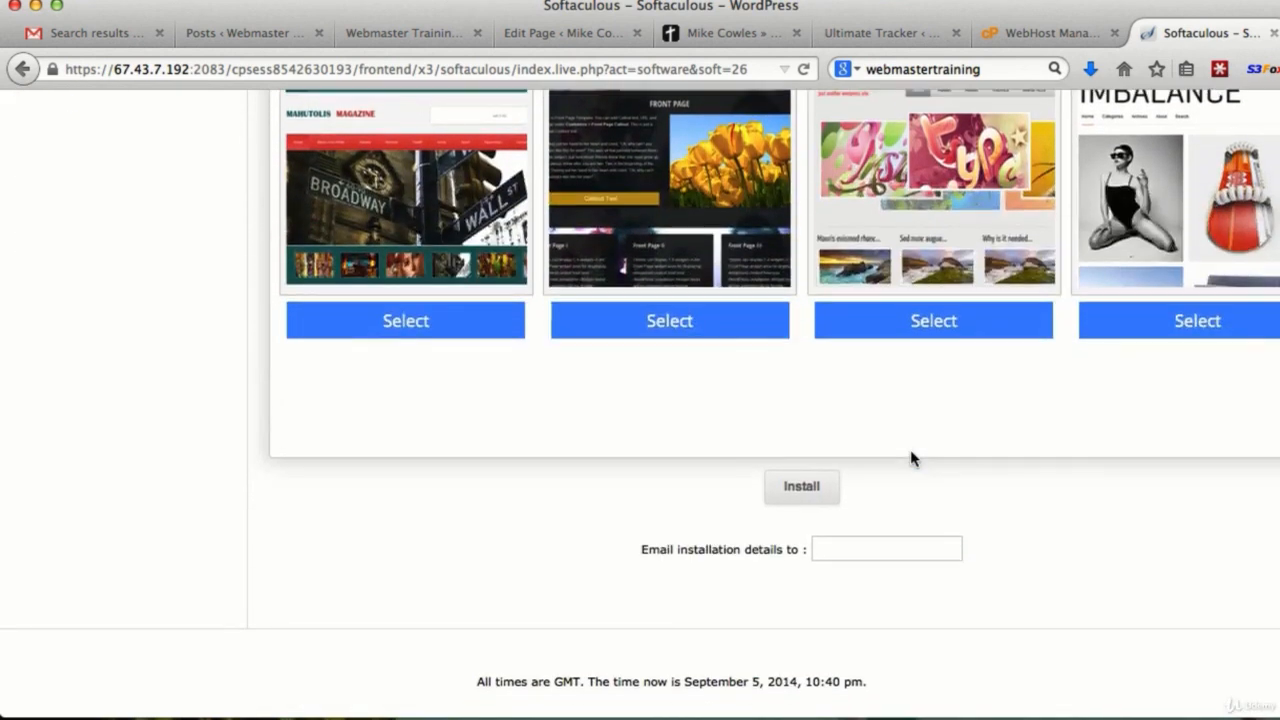
left_click(806, 488)
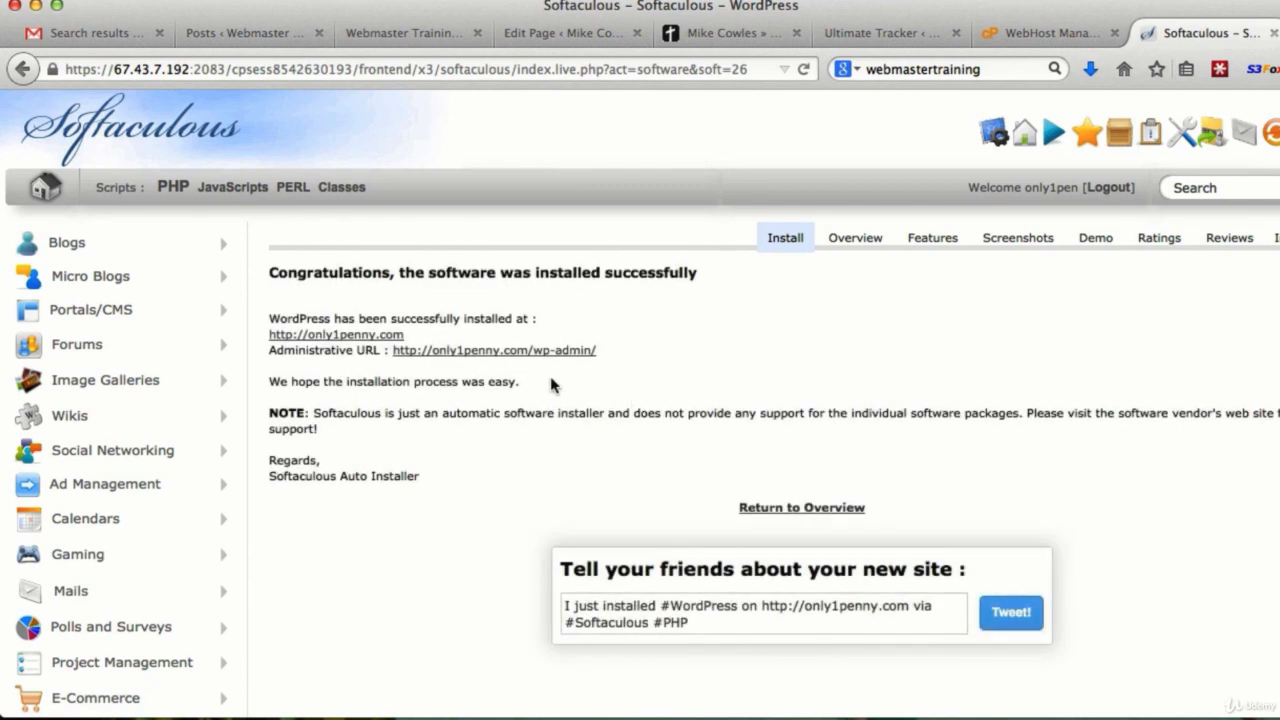
left_click(370, 335, "super")
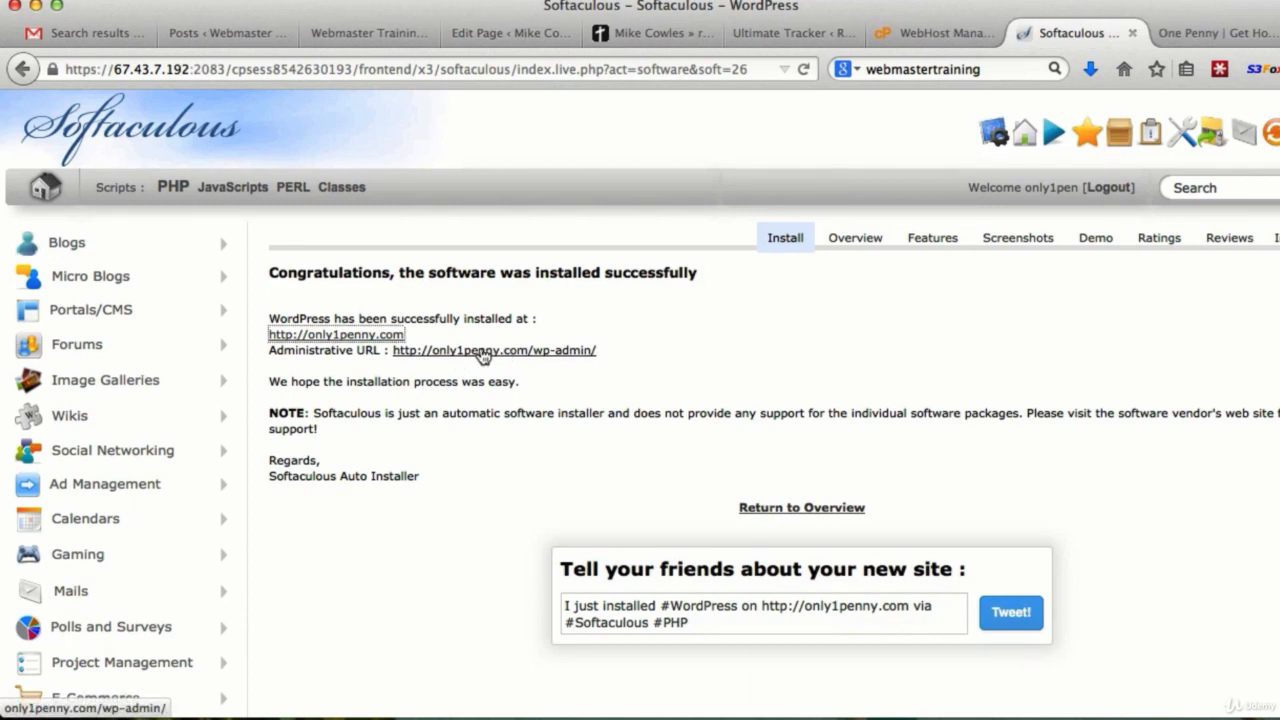